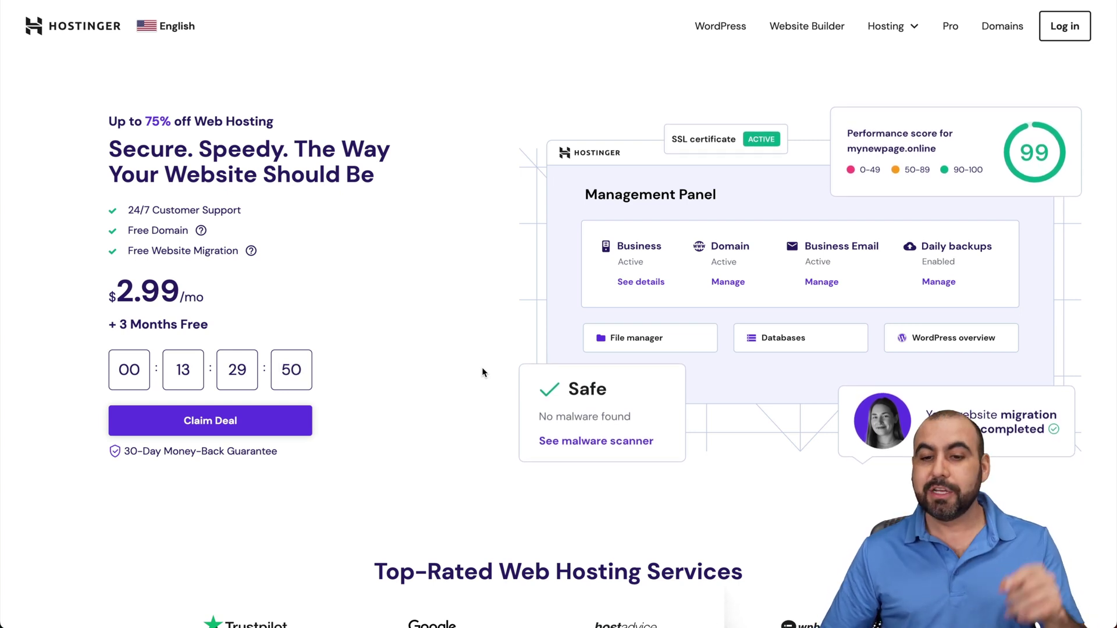
{"action": "scroll", "coordinate": [497, 370], "scroll_direction": "down", "scroll_amount": 1}
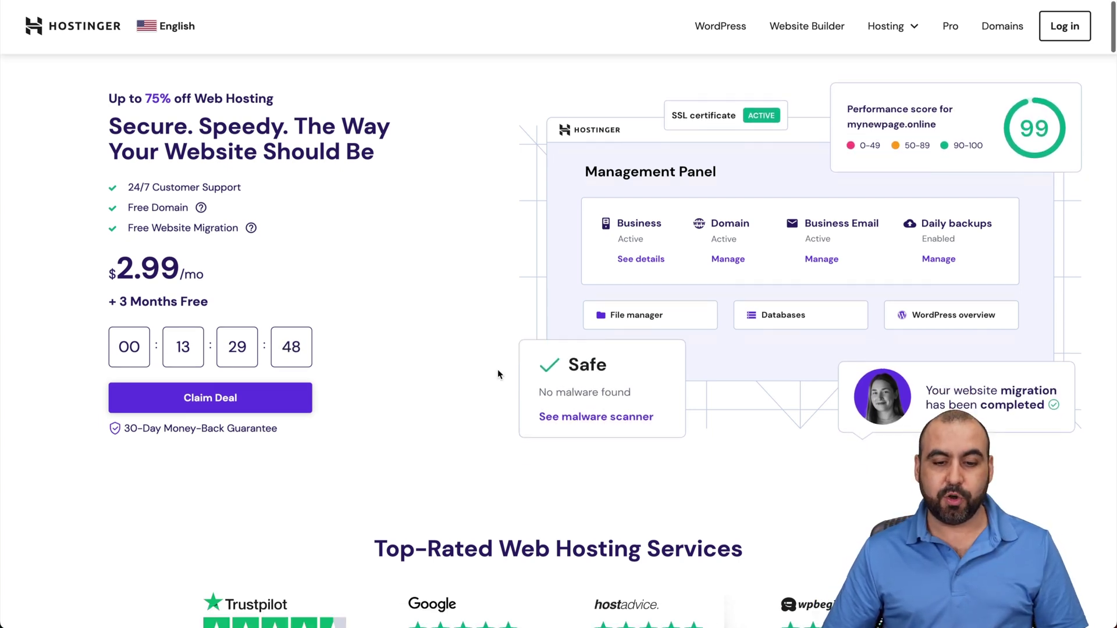
{"action": "scroll", "coordinate": [497, 373], "scroll_direction": "down", "scroll_amount": 10}
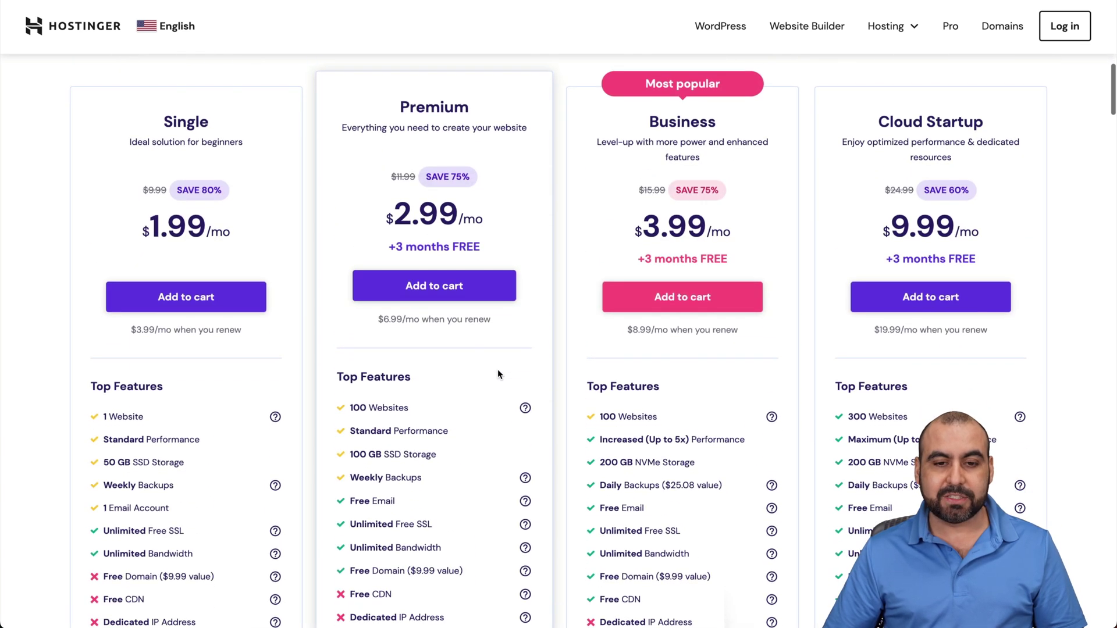
{"action": "scroll", "coordinate": [498, 373], "scroll_direction": "down", "scroll_amount": 1}
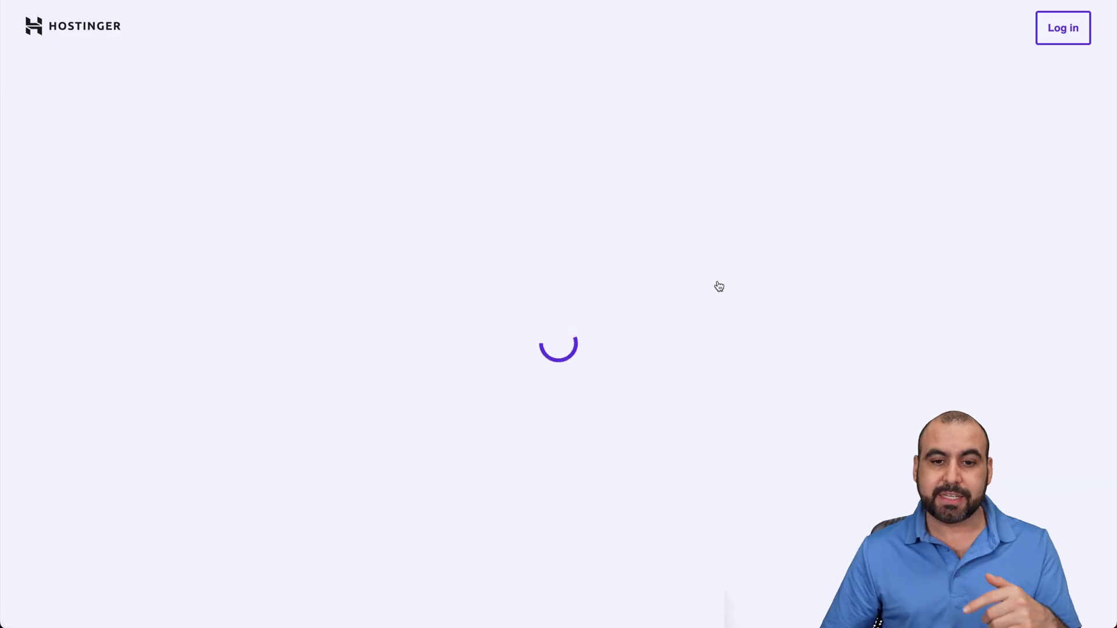
{"action": "scroll", "coordinate": [718, 287], "scroll_direction": "down", "scroll_amount": 1}
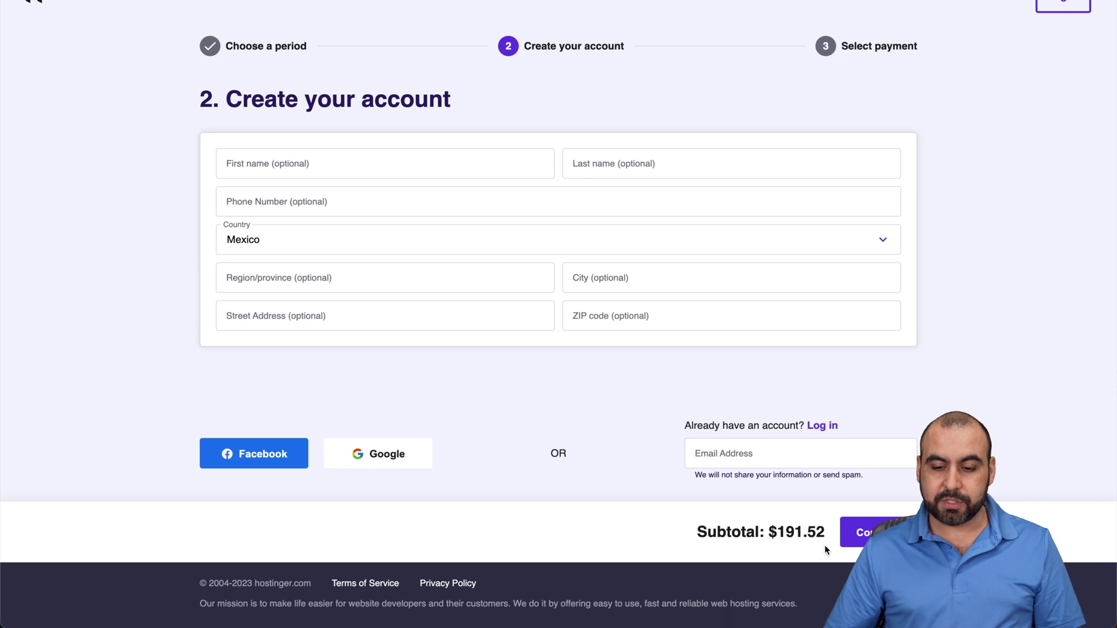
Choose to sign in with the existing Hostinger account at the account-creation step.
{"action": "left_click", "coordinate": [821, 430]}
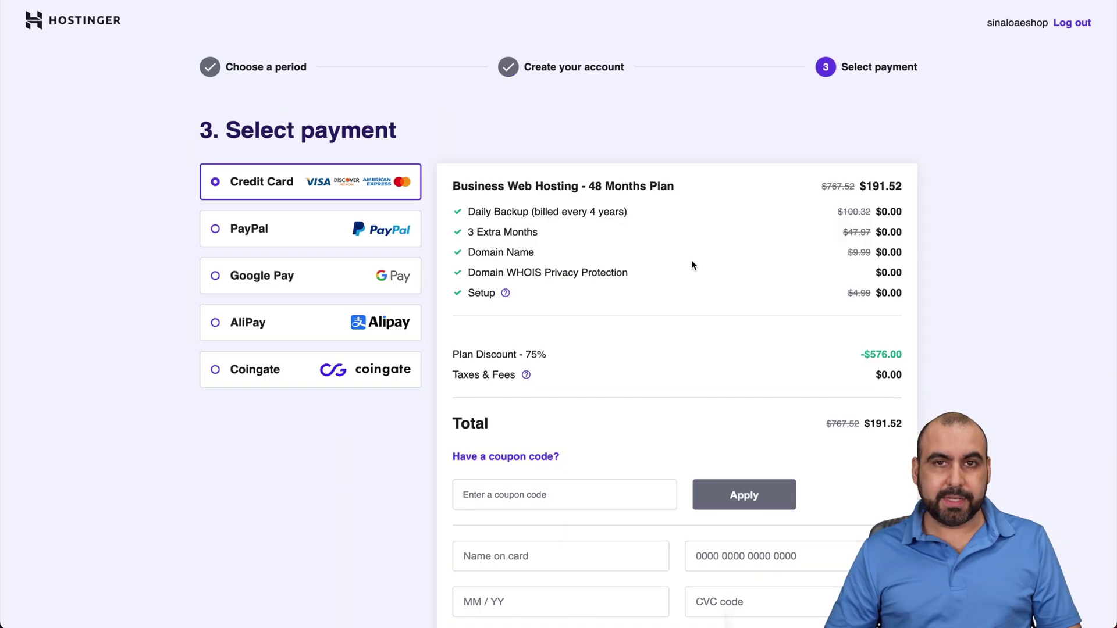
{"action": "scroll", "coordinate": [748, 376], "scroll_direction": "down", "scroll_amount": 2}
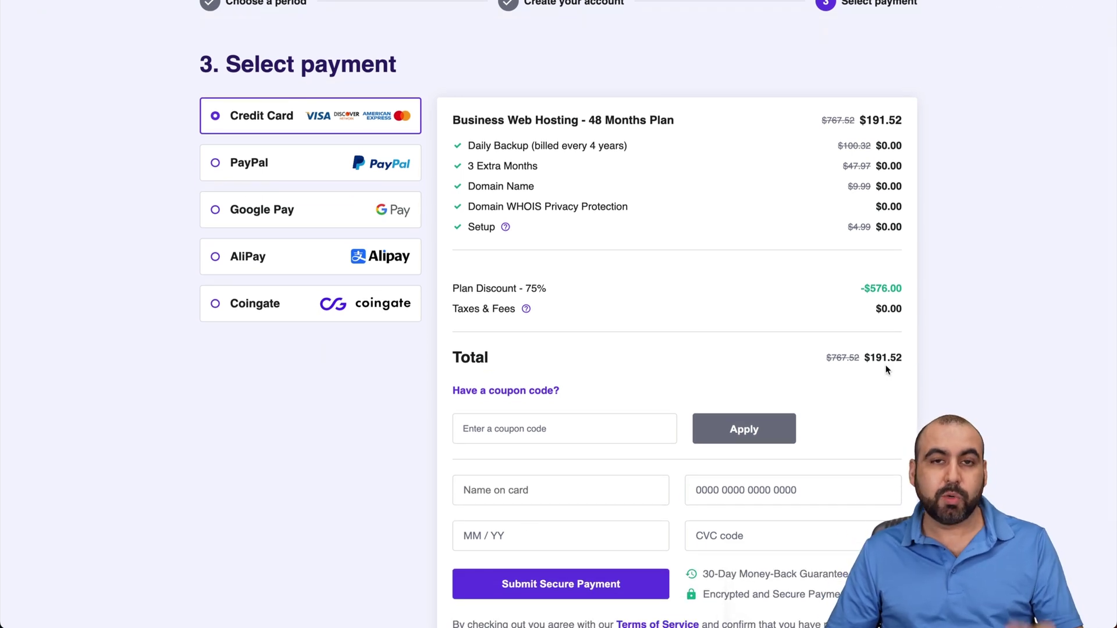
Apply the SAASMASTER coupon, cutting the order total to $172.37.
{"action": "left_click", "coordinate": [507, 391]}
{"action": "left_click", "coordinate": [515, 391]}
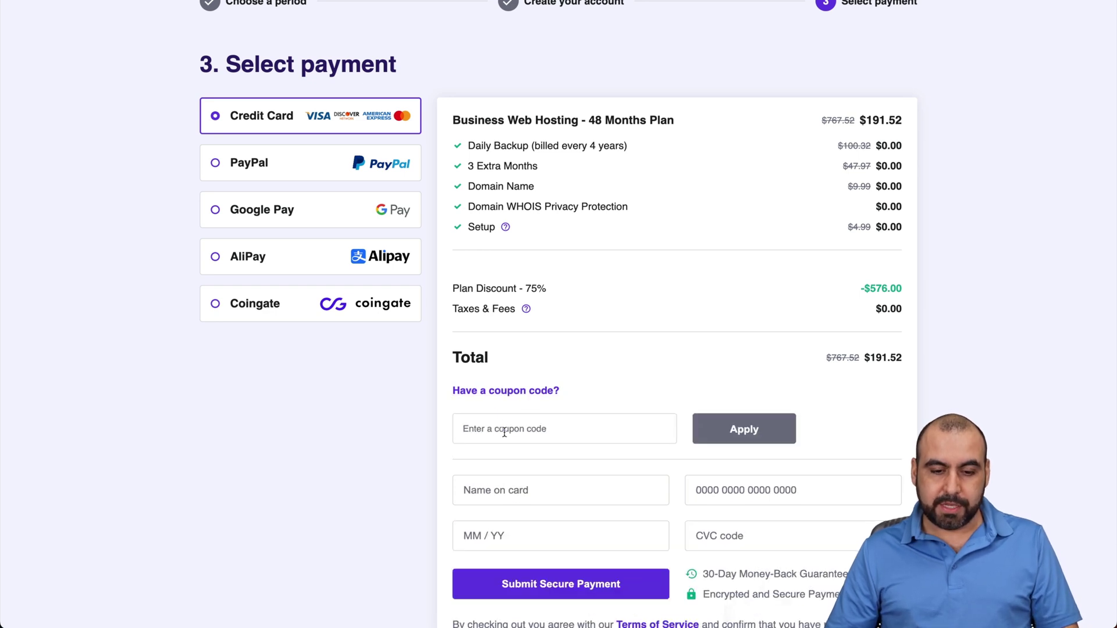
{"action": "left_click", "coordinate": [506, 428]}
{"action": "type", "text": "S"}
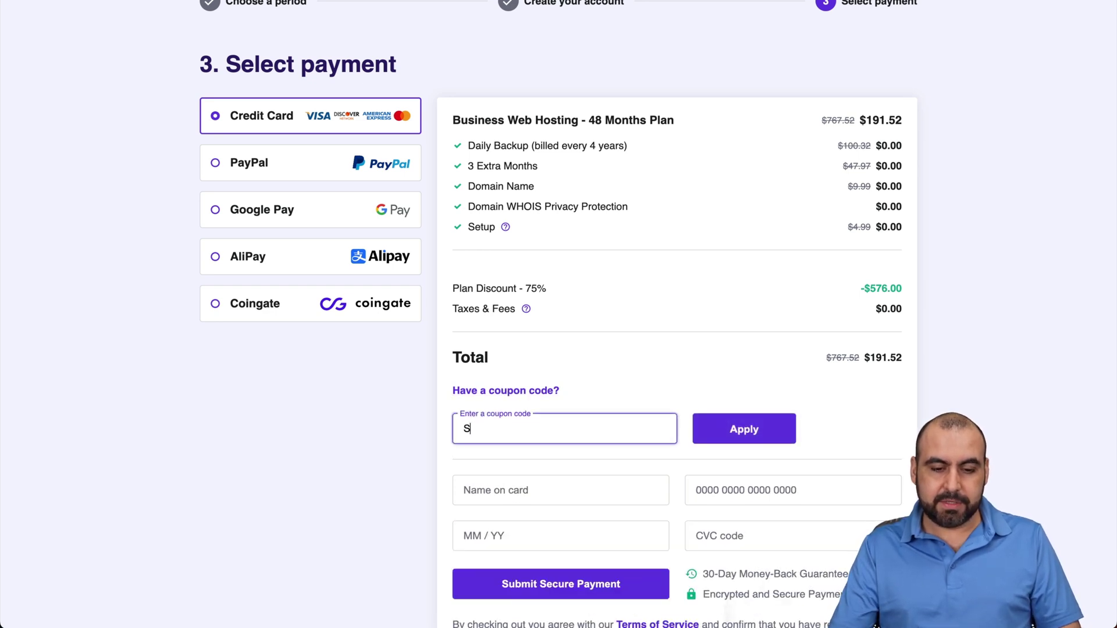
{"action": "type", "text": "AASMASTER"}
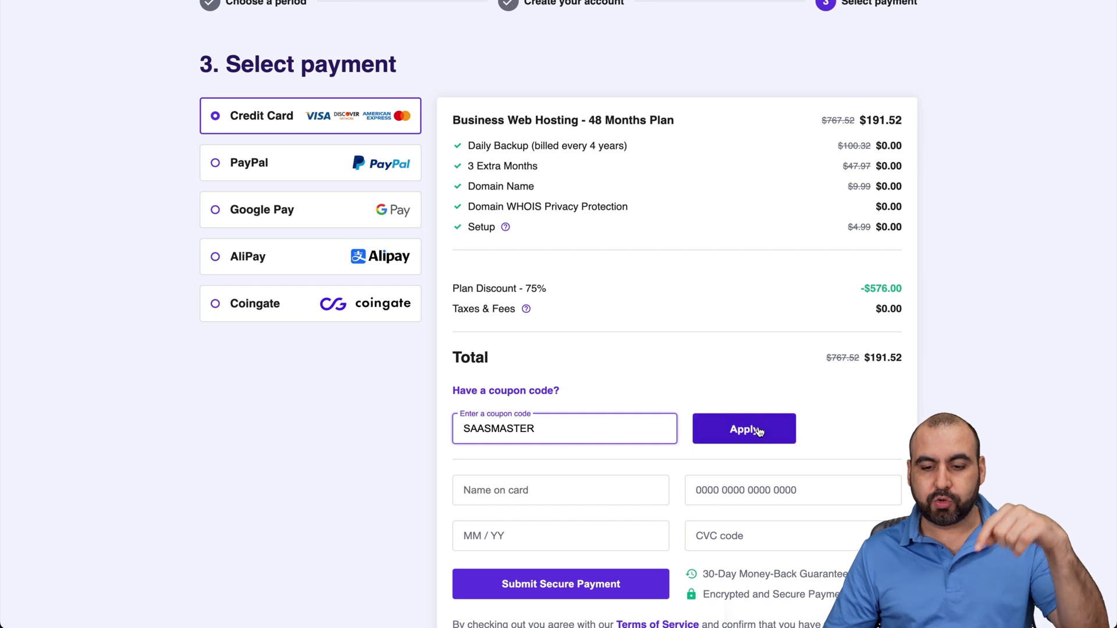
{"action": "left_click", "coordinate": [758, 431]}
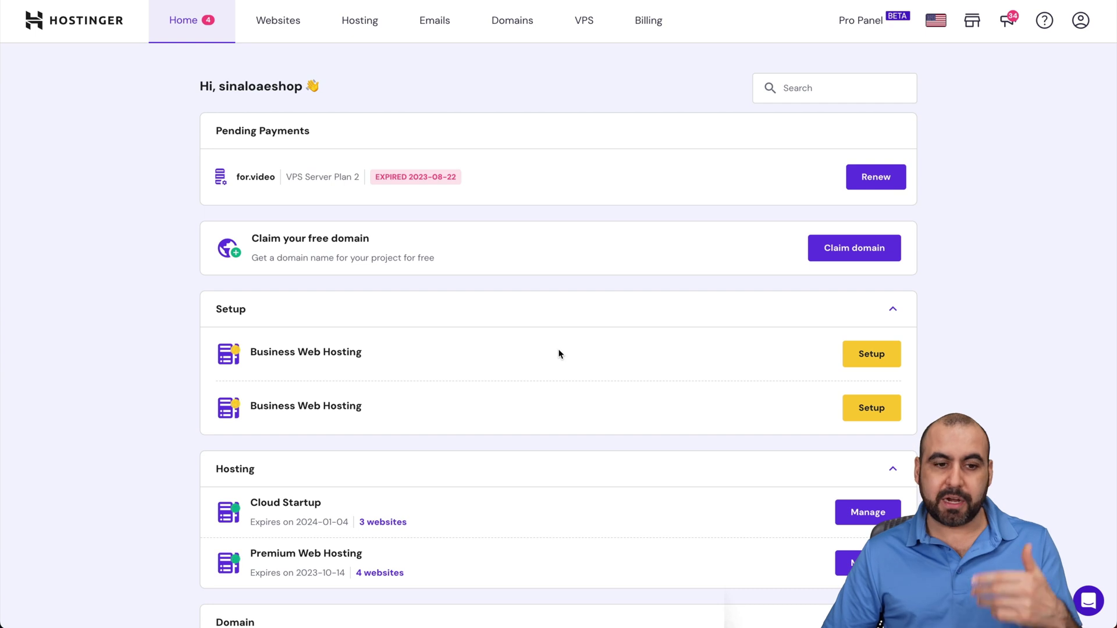
Start a new website from Websites on the Cloud Startup Hosting – ltdsale.shop plan.
{"action": "left_click", "coordinate": [283, 27]}
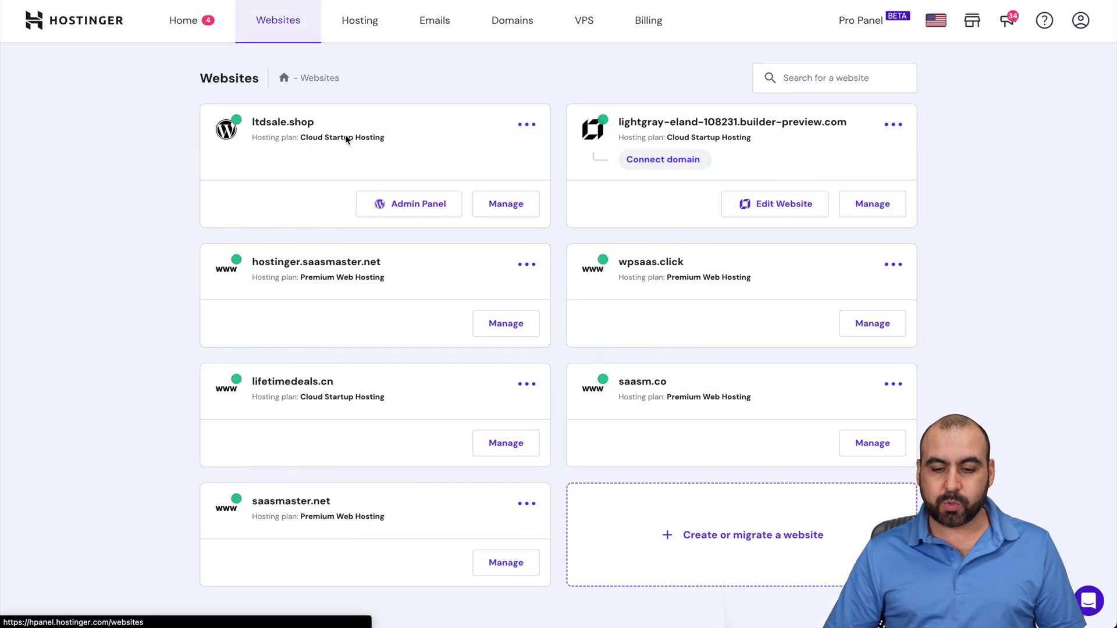
{"action": "left_click", "coordinate": [736, 544]}
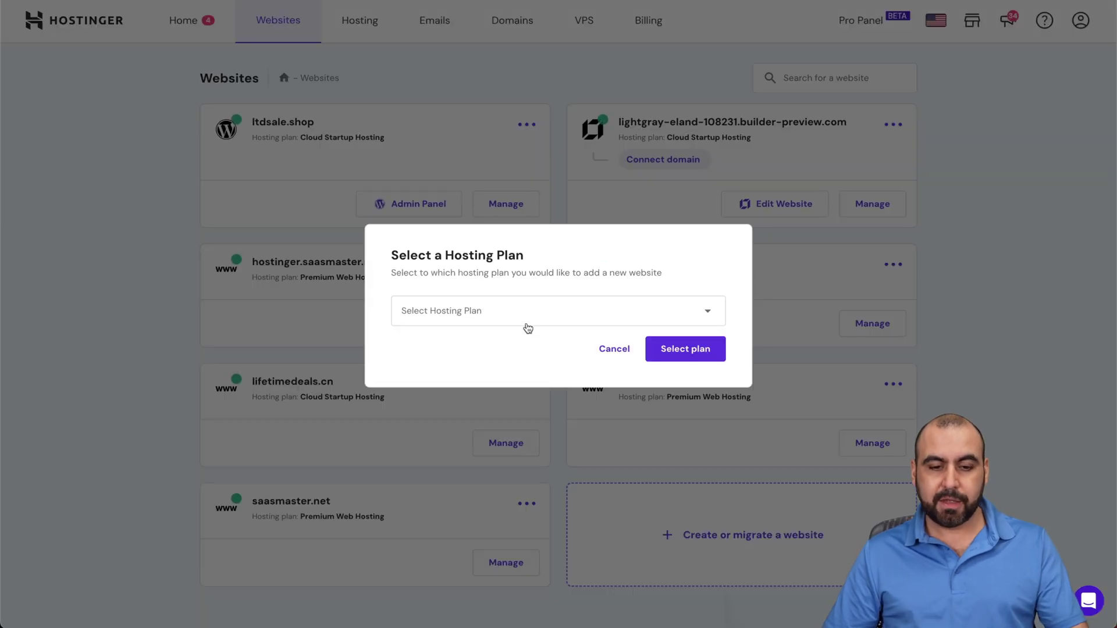
{"action": "left_click", "coordinate": [526, 323]}
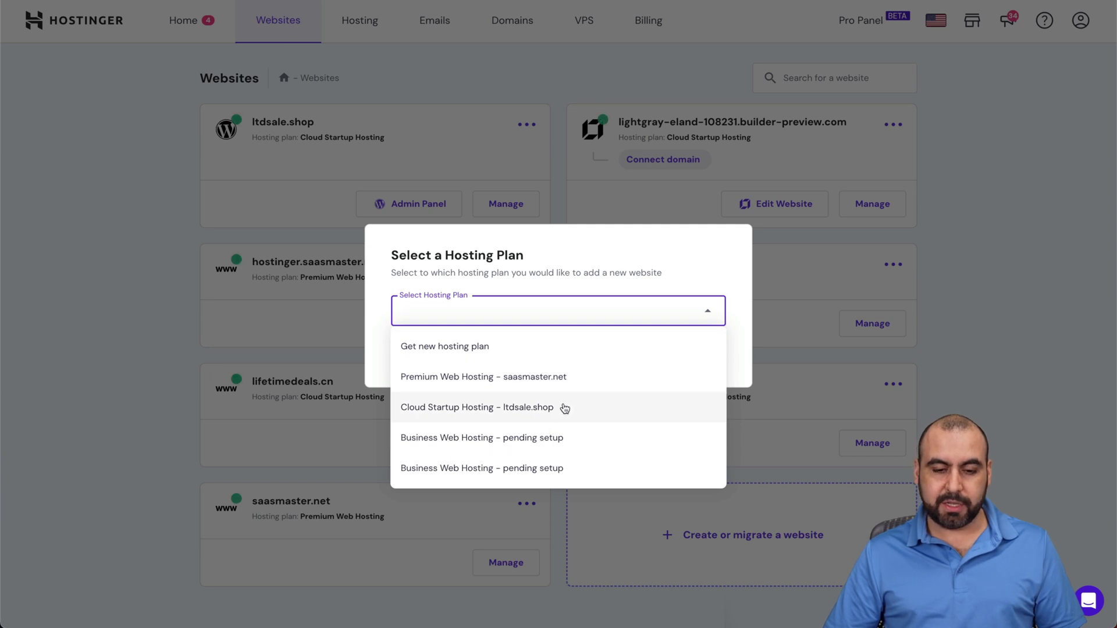
{"action": "left_click", "coordinate": [530, 414]}
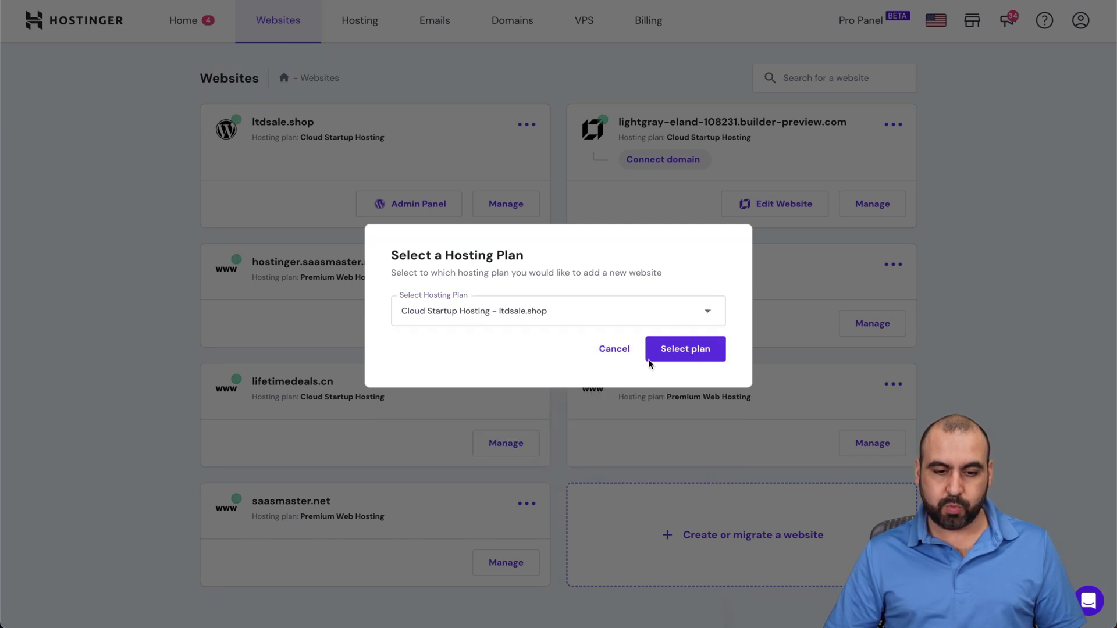
{"action": "left_click", "coordinate": [697, 357]}
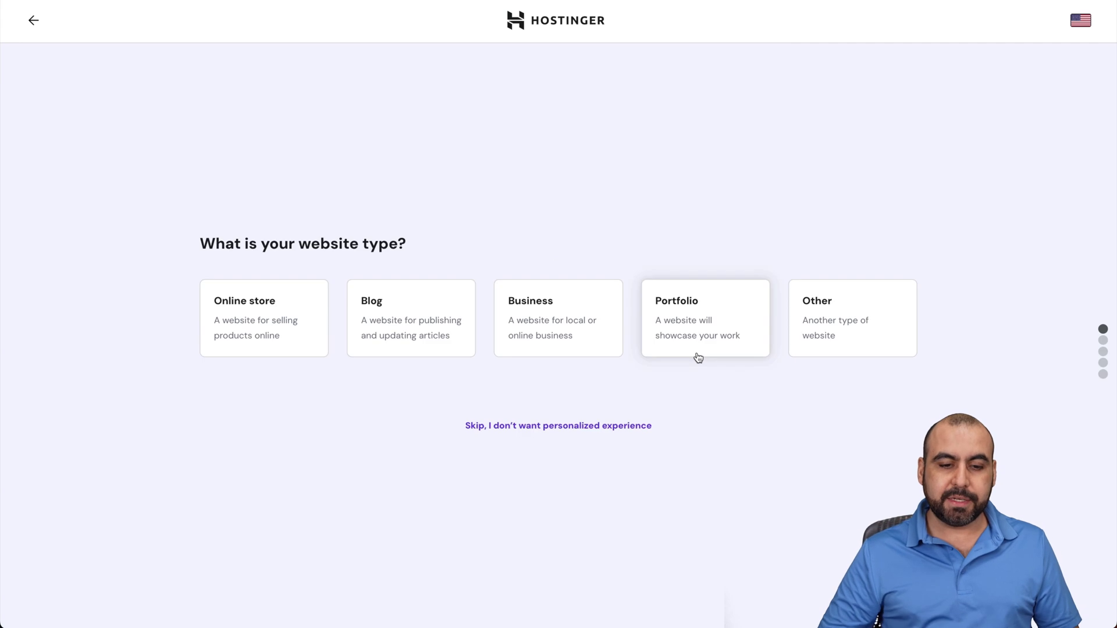
Skip the website-type question and create a new site on WordPress with AI.
{"action": "left_click", "coordinate": [540, 428]}
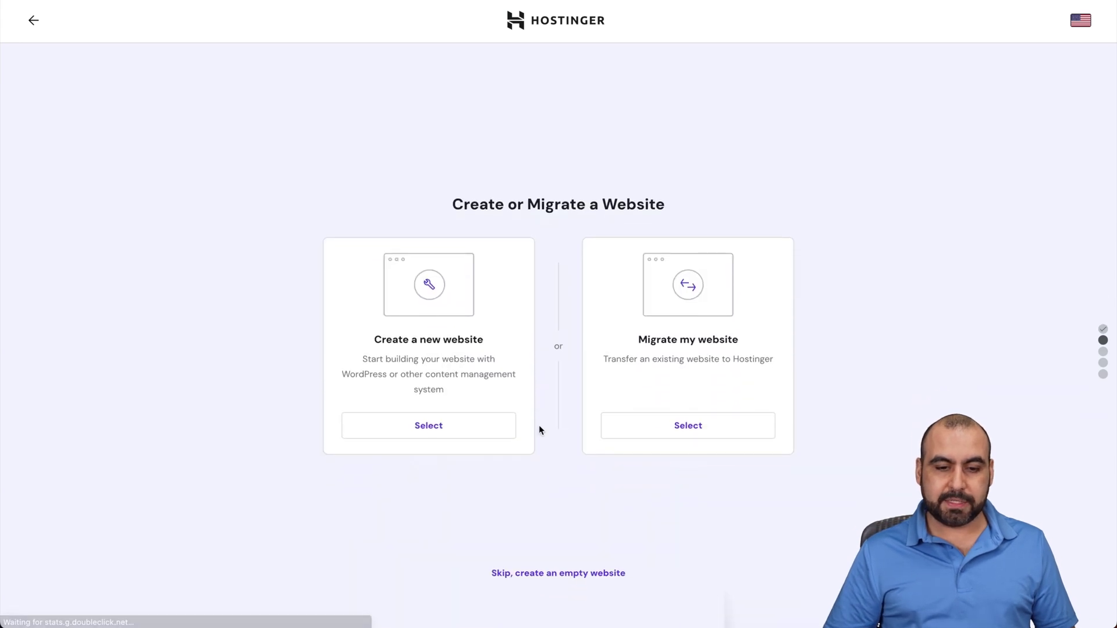
{"action": "left_click", "coordinate": [413, 421]}
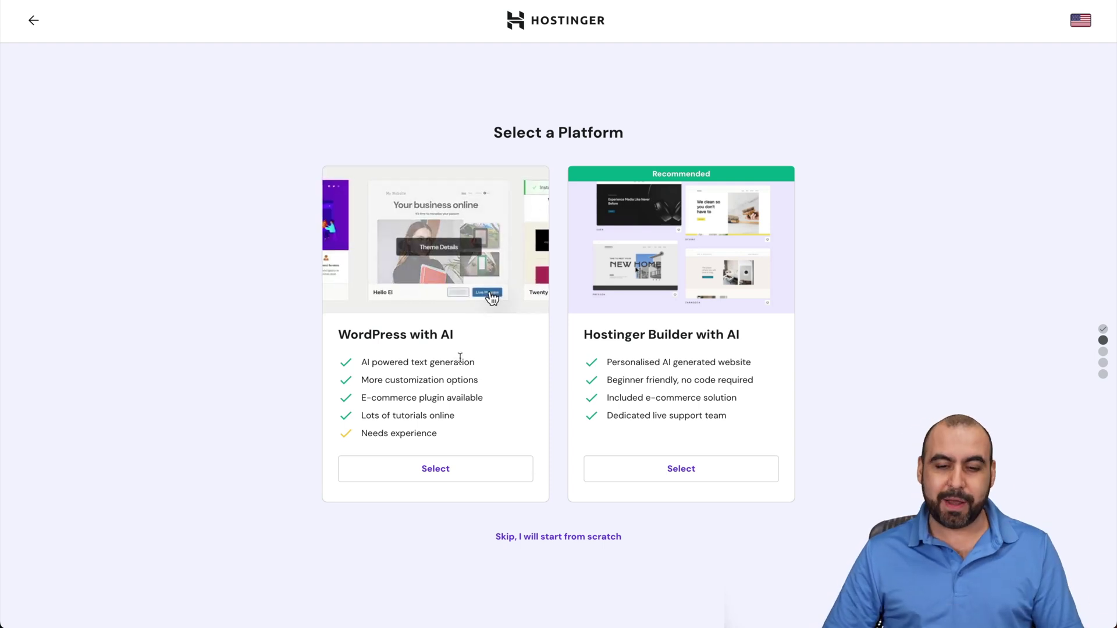
{"action": "left_click", "coordinate": [439, 469]}
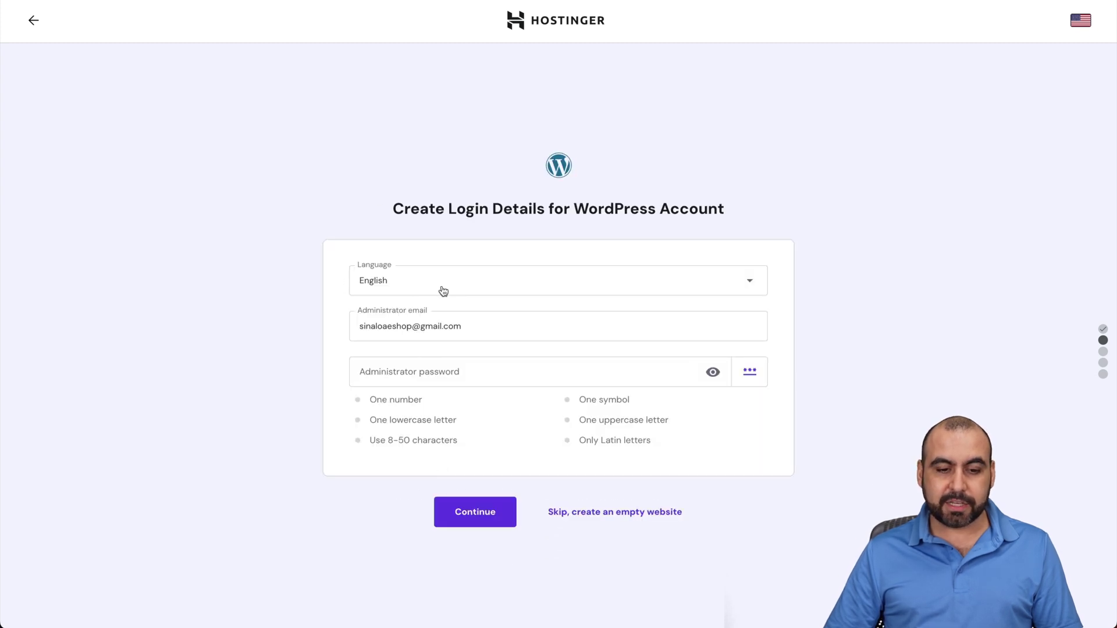
Confirm the site language, set the administrator password and keep the suggested plugins.
{"action": "left_click", "coordinate": [450, 290]}
{"action": "left_click", "coordinate": [314, 326]}
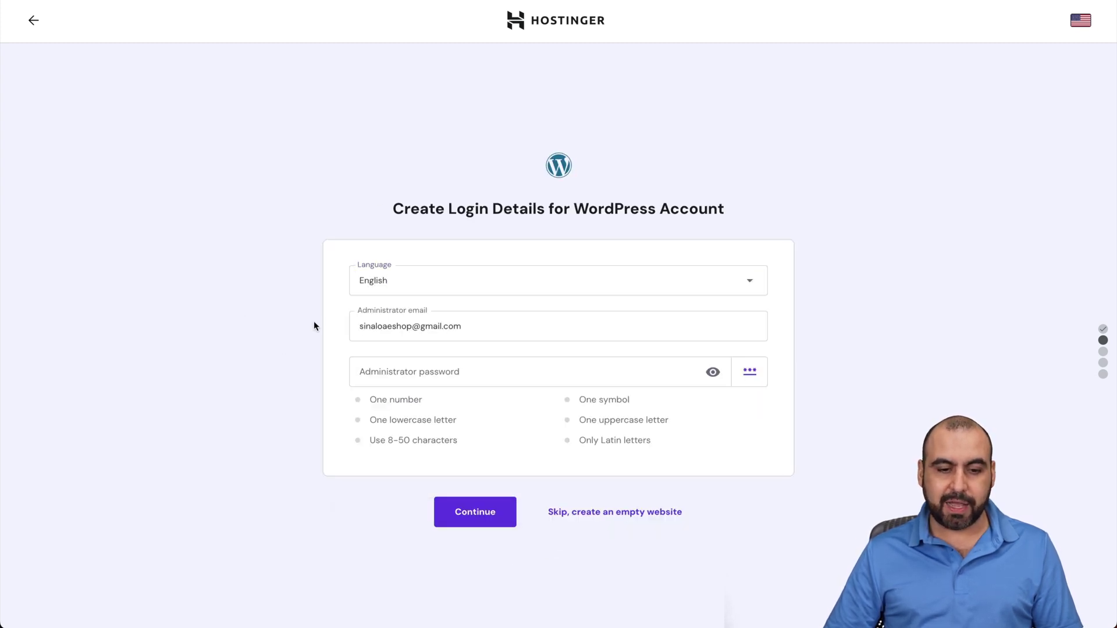
{"action": "left_click", "coordinate": [404, 373]}
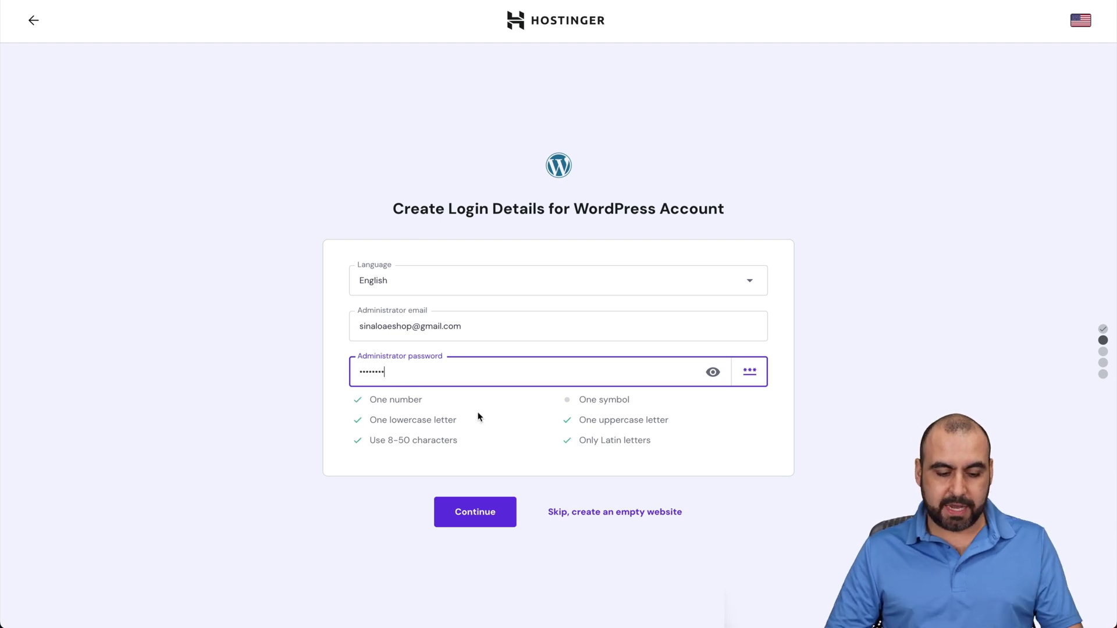
{"action": "left_click", "coordinate": [494, 512]}
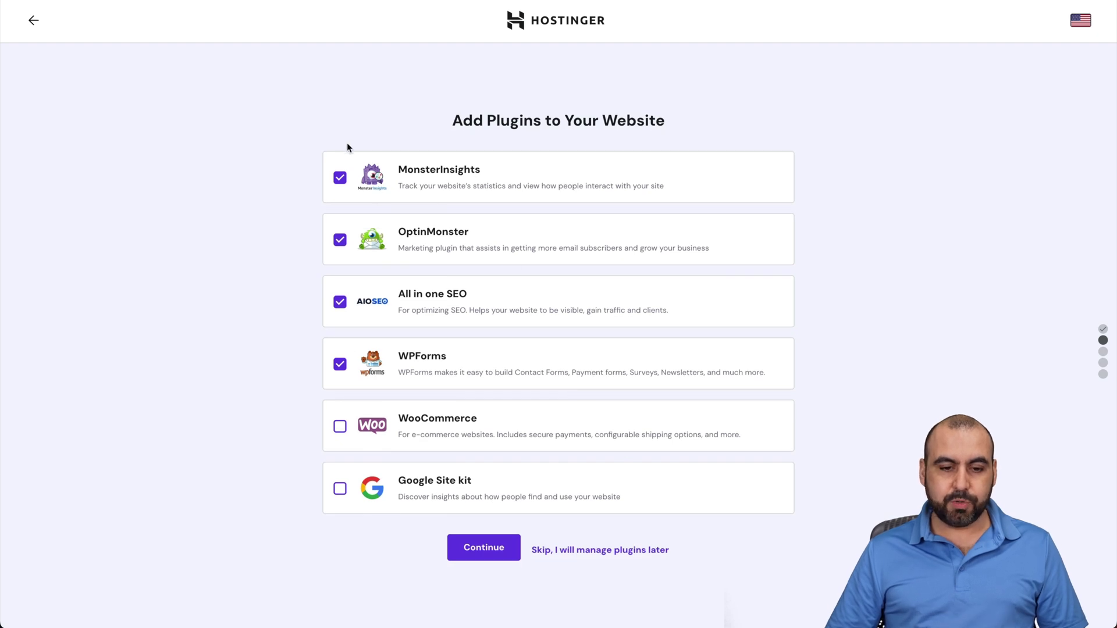
{"action": "left_click", "coordinate": [485, 548]}
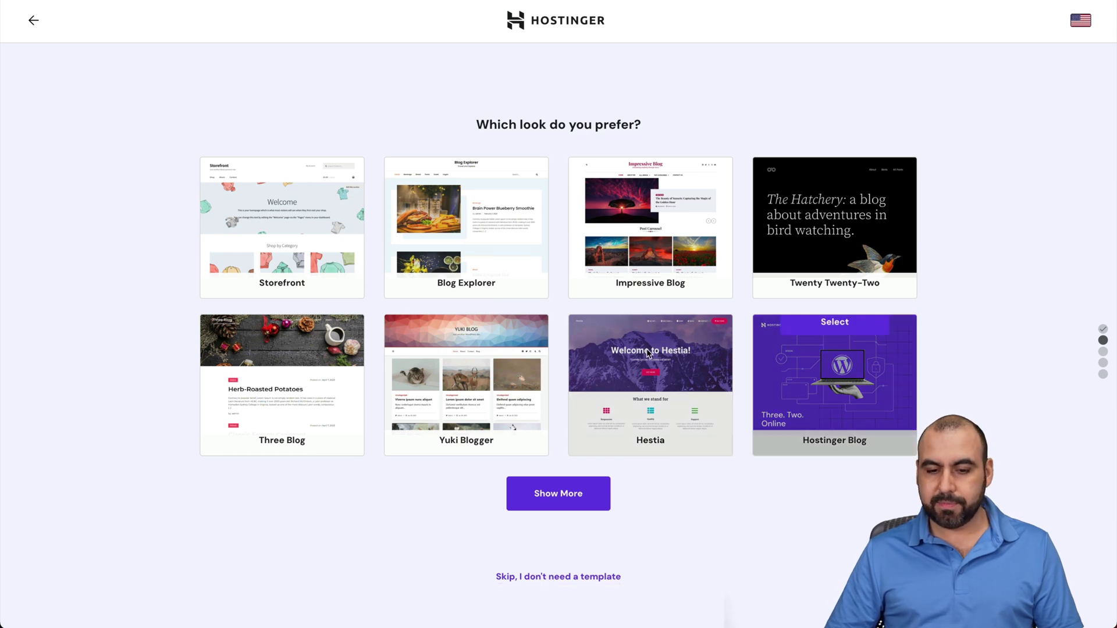
{"action": "mouse_move", "coordinate": [834, 384]}
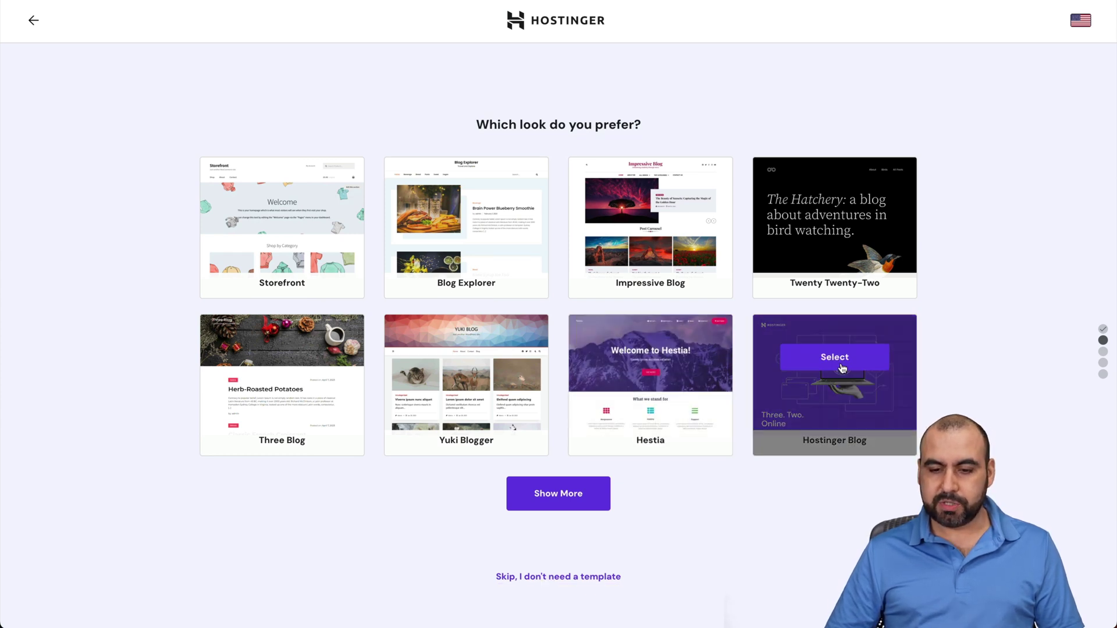
Choose the Hostinger Blog template with layout 1 and the purple palette.
{"action": "left_click", "coordinate": [842, 361]}
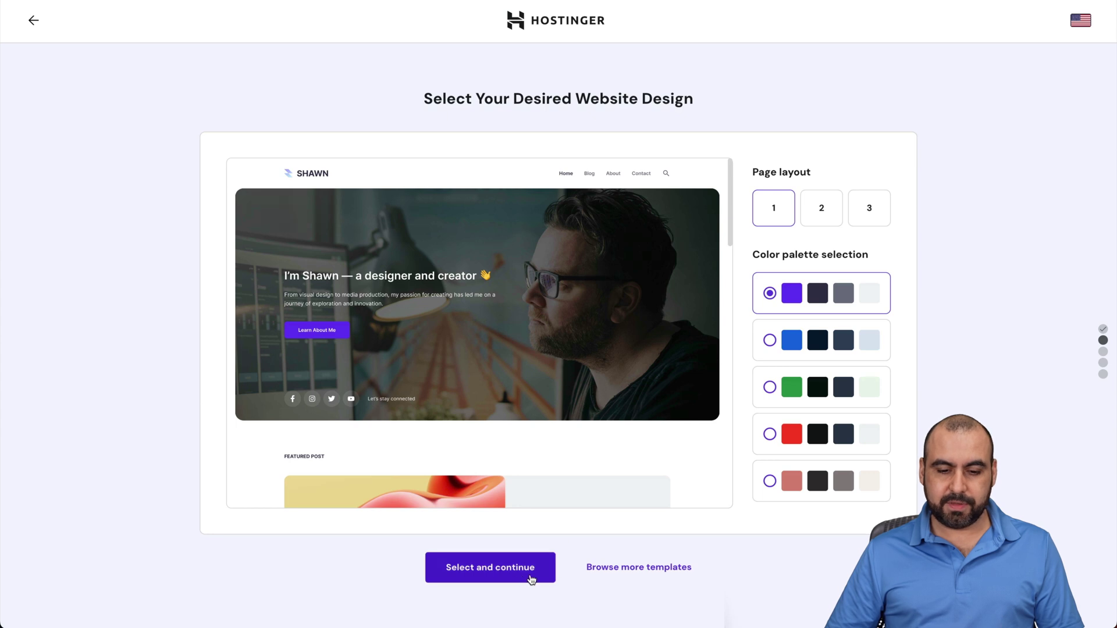
{"action": "left_click", "coordinate": [531, 576]}
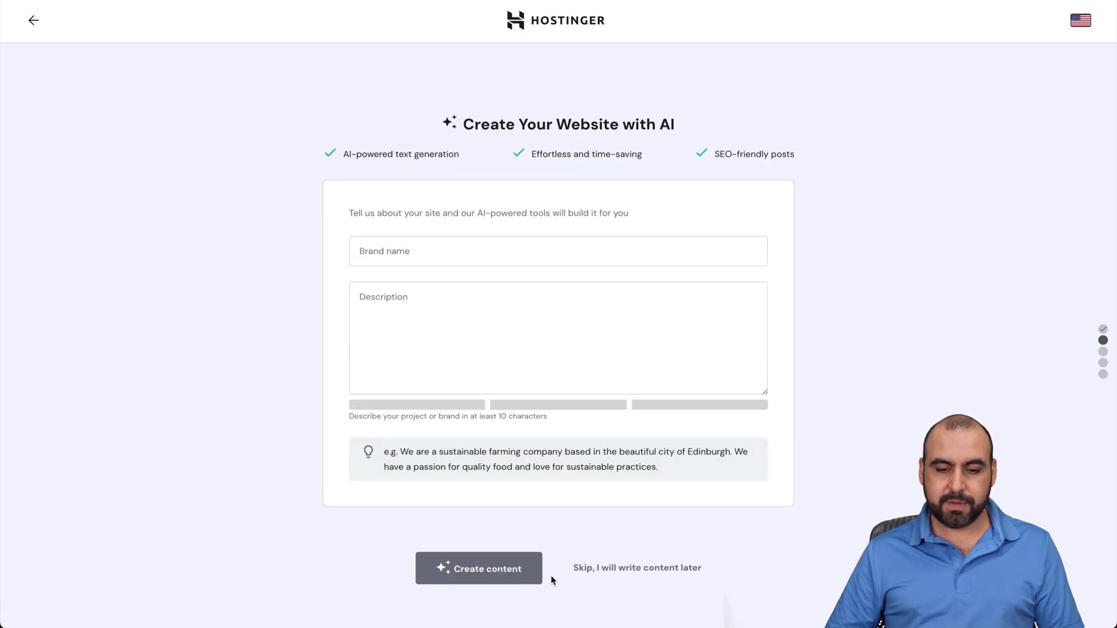
Enter brand name COFI CORP with the coffee-business description and create the AI content.
{"action": "left_click", "coordinate": [399, 255]}
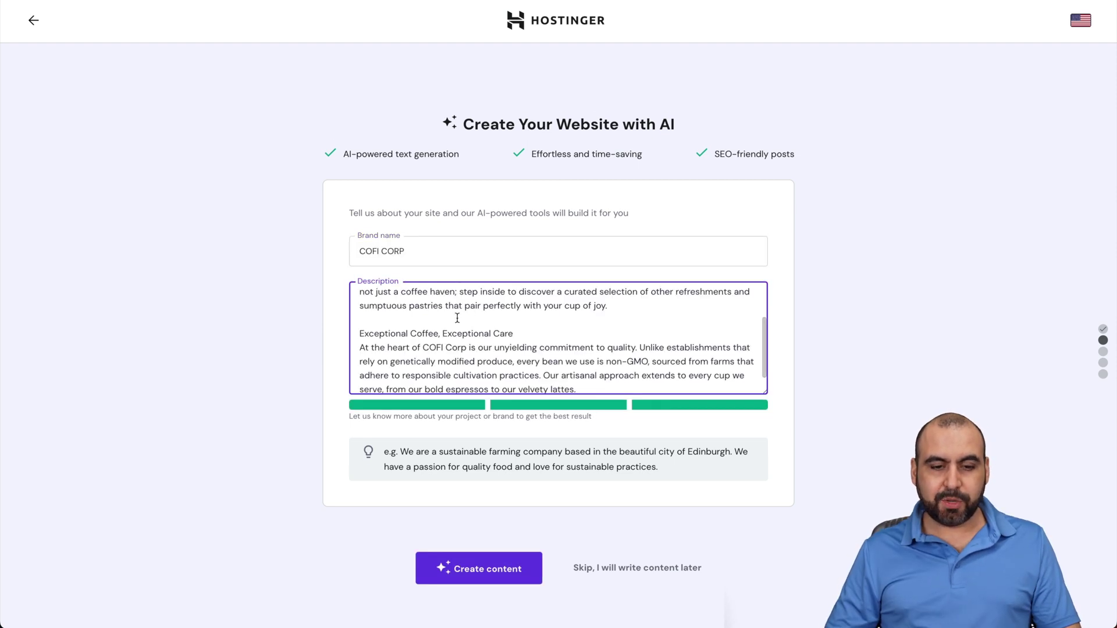
{"action": "scroll", "coordinate": [457, 317], "scroll_direction": "up", "scroll_amount": 3}
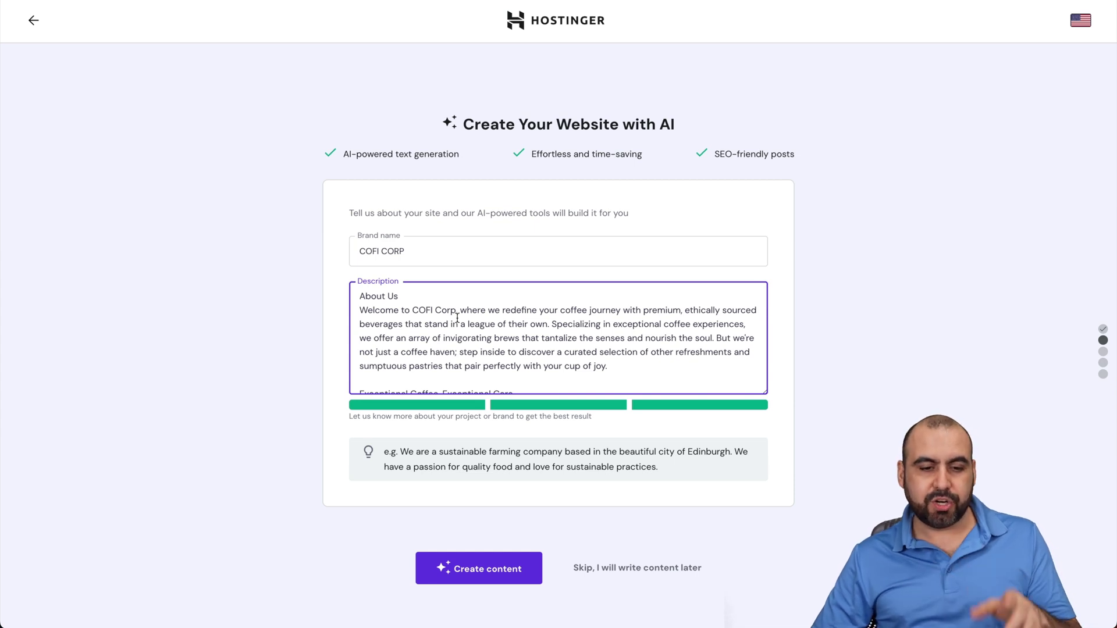
{"action": "scroll", "coordinate": [456, 319], "scroll_direction": "down", "scroll_amount": 1}
{"action": "scroll", "coordinate": [457, 317], "scroll_direction": "up", "scroll_amount": 1}
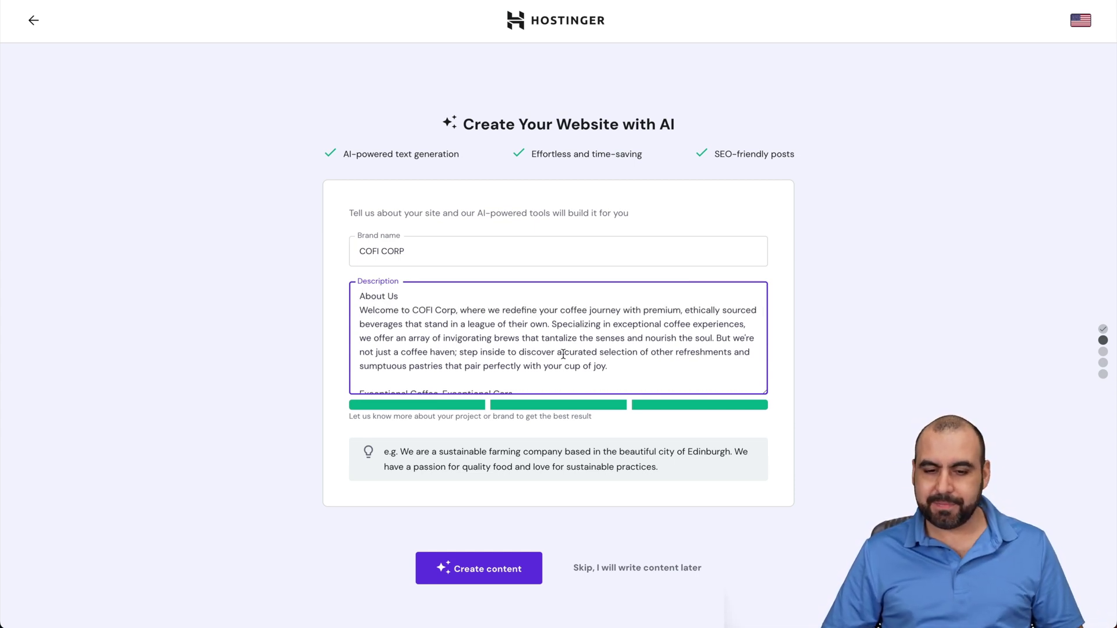
{"action": "scroll", "coordinate": [563, 353], "scroll_direction": "down", "scroll_amount": 2}
{"action": "scroll", "coordinate": [562, 353], "scroll_direction": "down", "scroll_amount": 1}
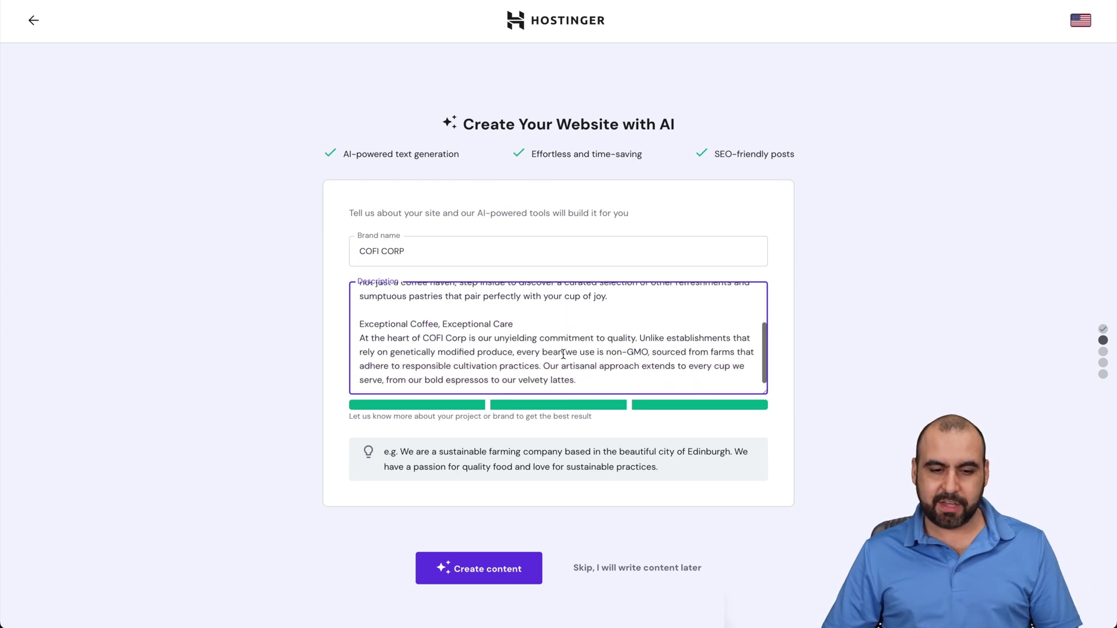
{"action": "left_click", "coordinate": [487, 569]}
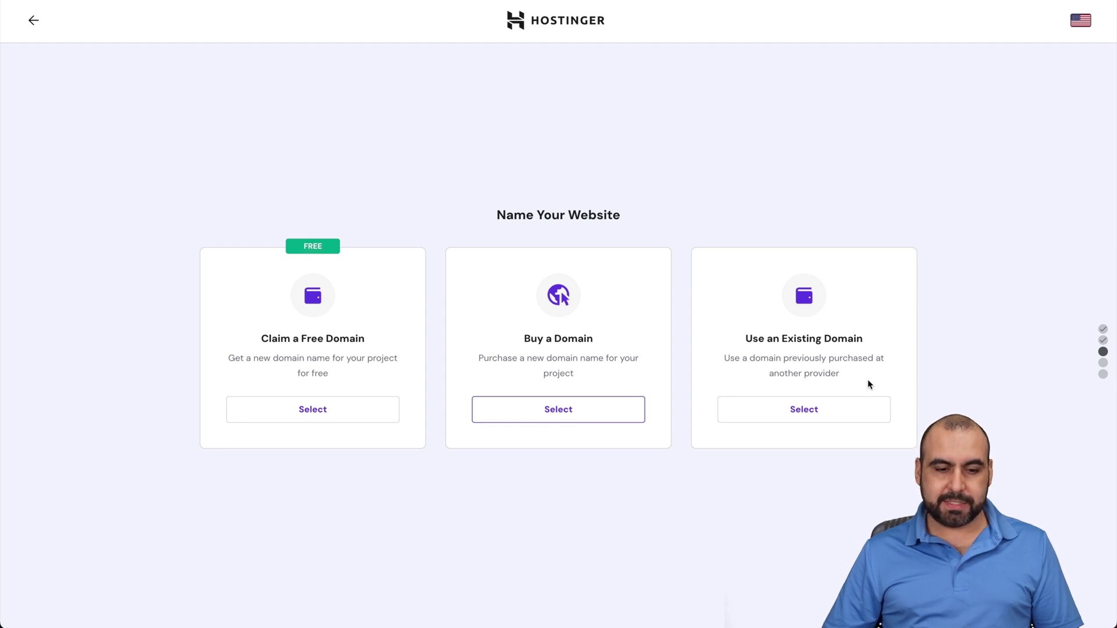
Attach the site to the existing domain ltdsale.shop and continue to its hosting panel.
{"action": "left_click", "coordinate": [829, 418]}
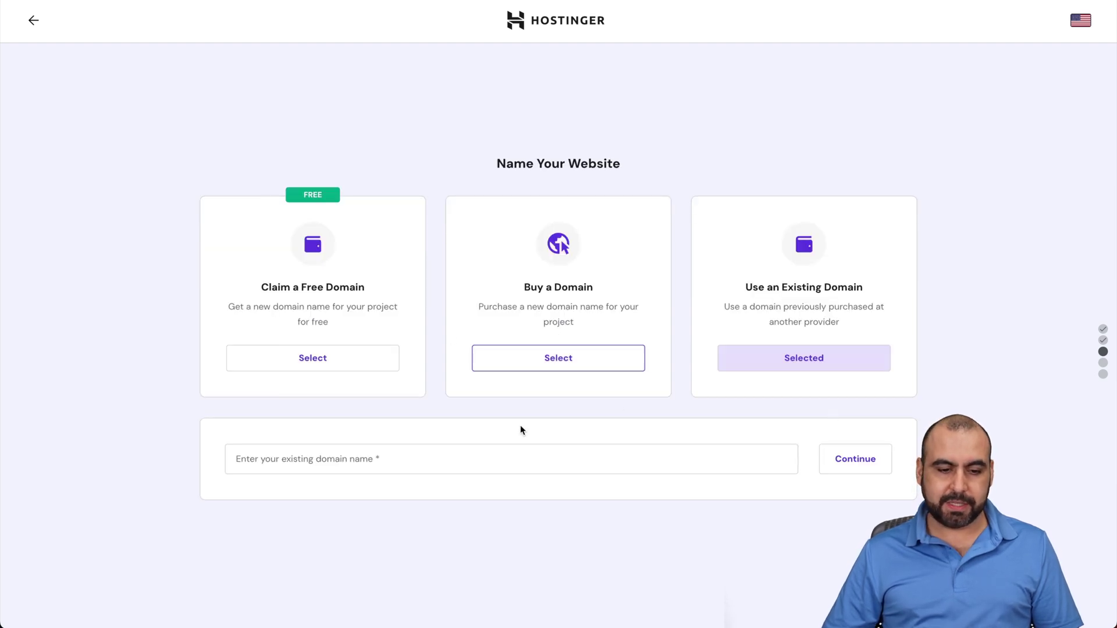
{"action": "type", "text": "ltd"}
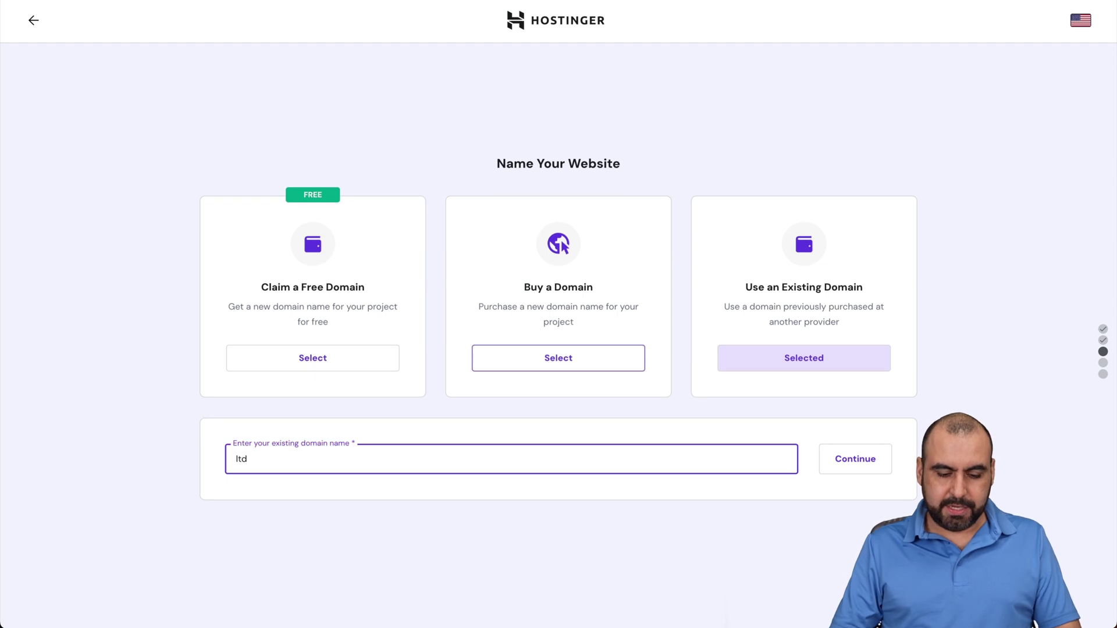
{"action": "type", "text": "sale.shop"}
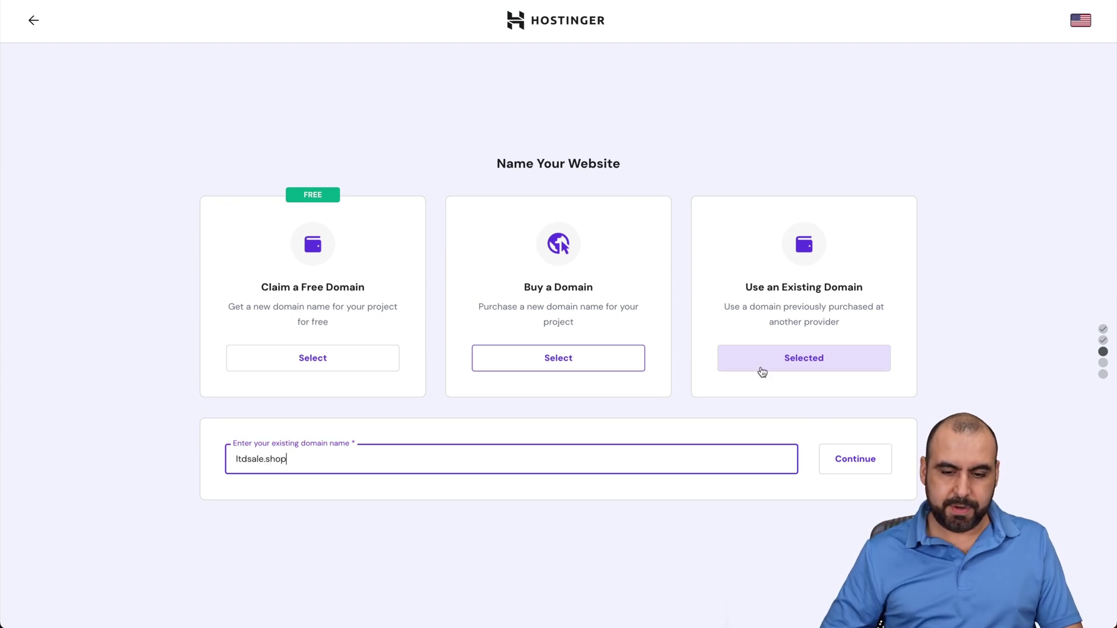
{"action": "left_click", "coordinate": [849, 462]}
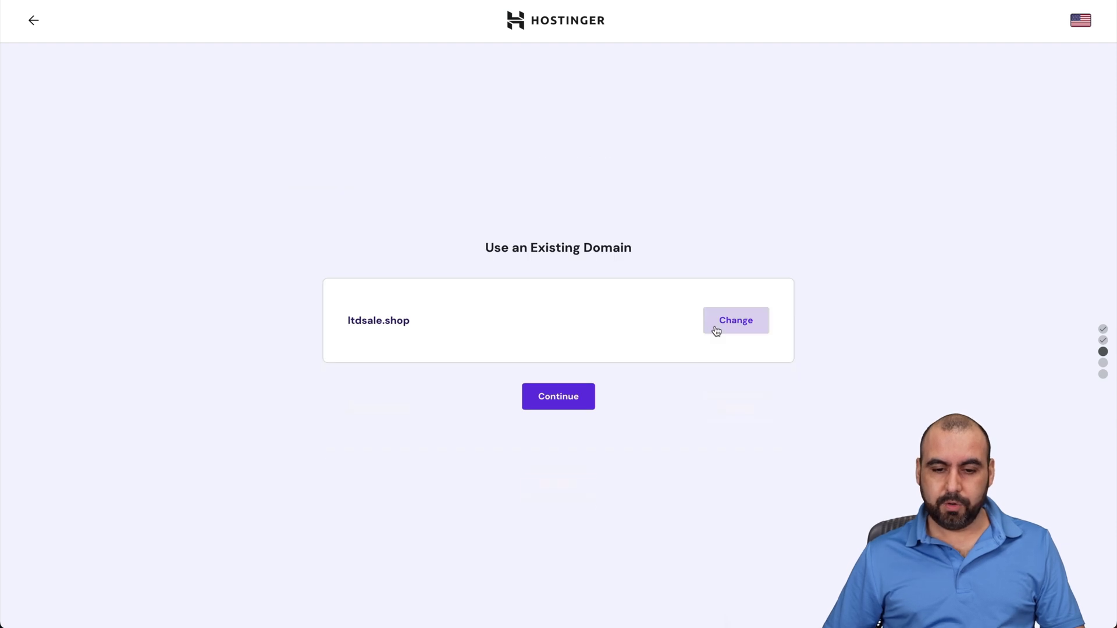
{"action": "left_click", "coordinate": [581, 393]}
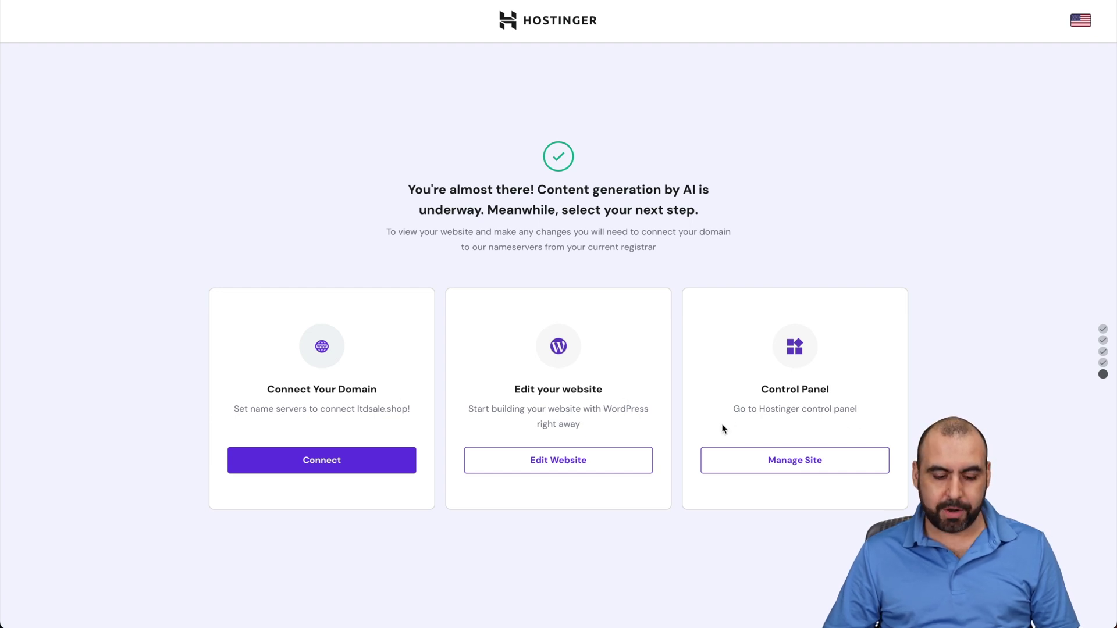
{"action": "left_click", "coordinate": [767, 460]}
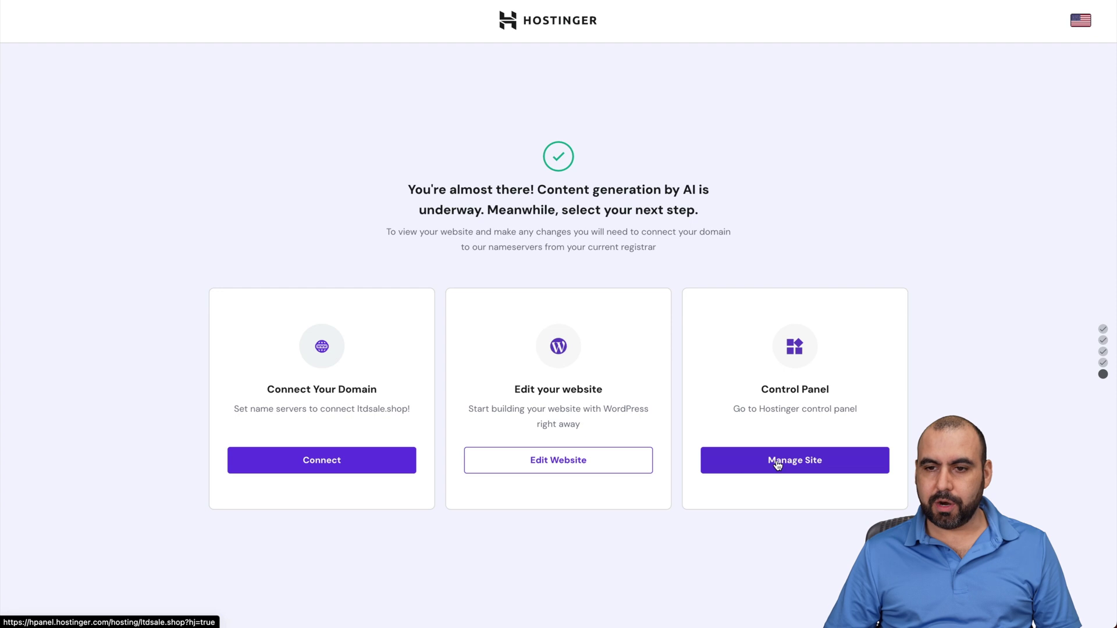
Edit the website in WordPress, then visit the live COFI CORP site.
{"action": "left_click", "coordinate": [558, 460]}
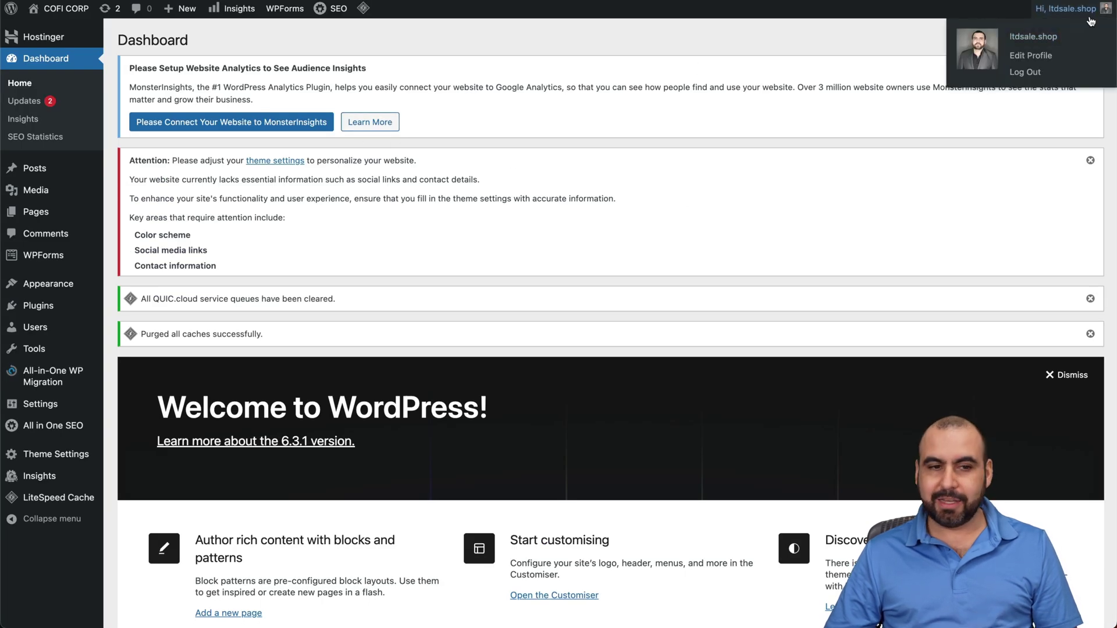
{"action": "mouse_move", "coordinate": [61, 9]}
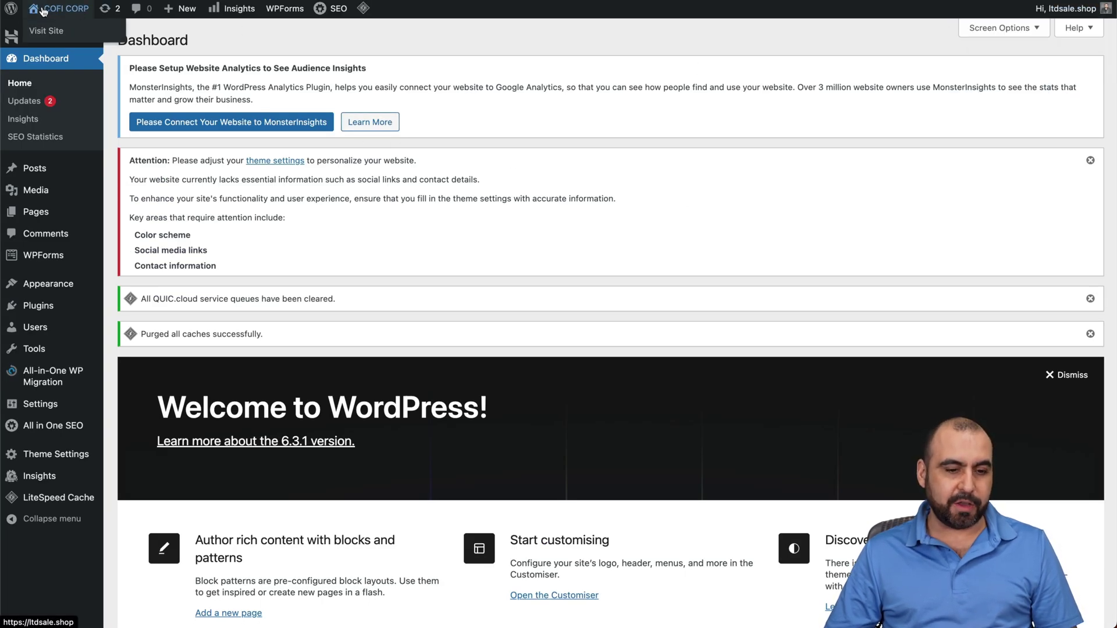
{"action": "left_click", "coordinate": [50, 11]}
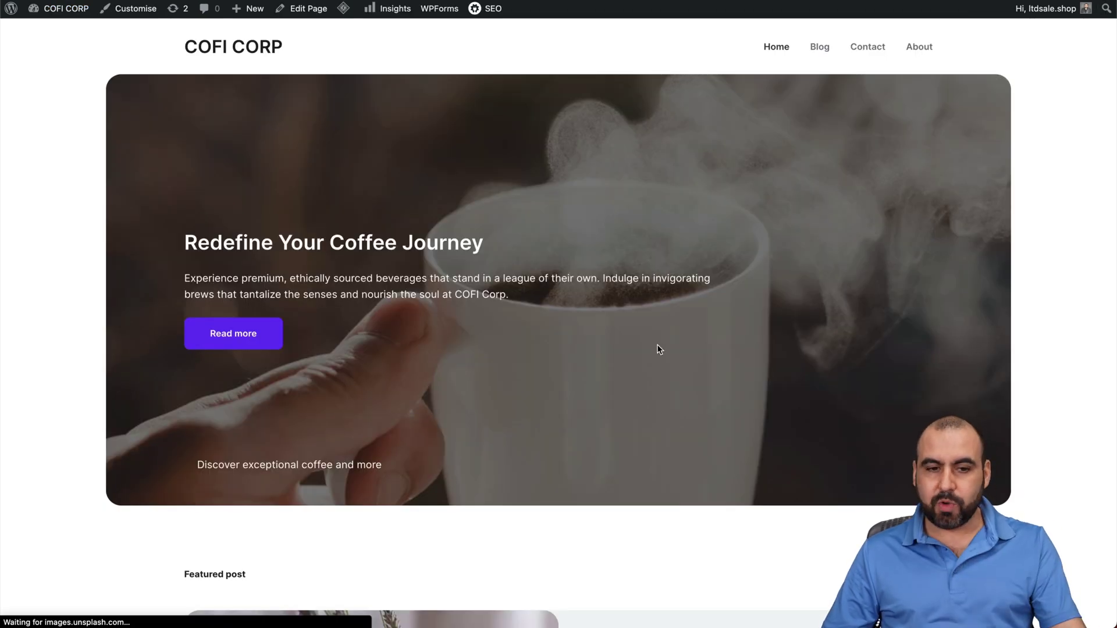
{"action": "scroll", "coordinate": [658, 349], "scroll_direction": "down", "scroll_amount": 2}
{"action": "scroll", "coordinate": [658, 350], "scroll_direction": "down", "scroll_amount": 2}
{"action": "scroll", "coordinate": [659, 349], "scroll_direction": "down", "scroll_amount": 2}
{"action": "scroll", "coordinate": [660, 349], "scroll_direction": "down", "scroll_amount": 3}
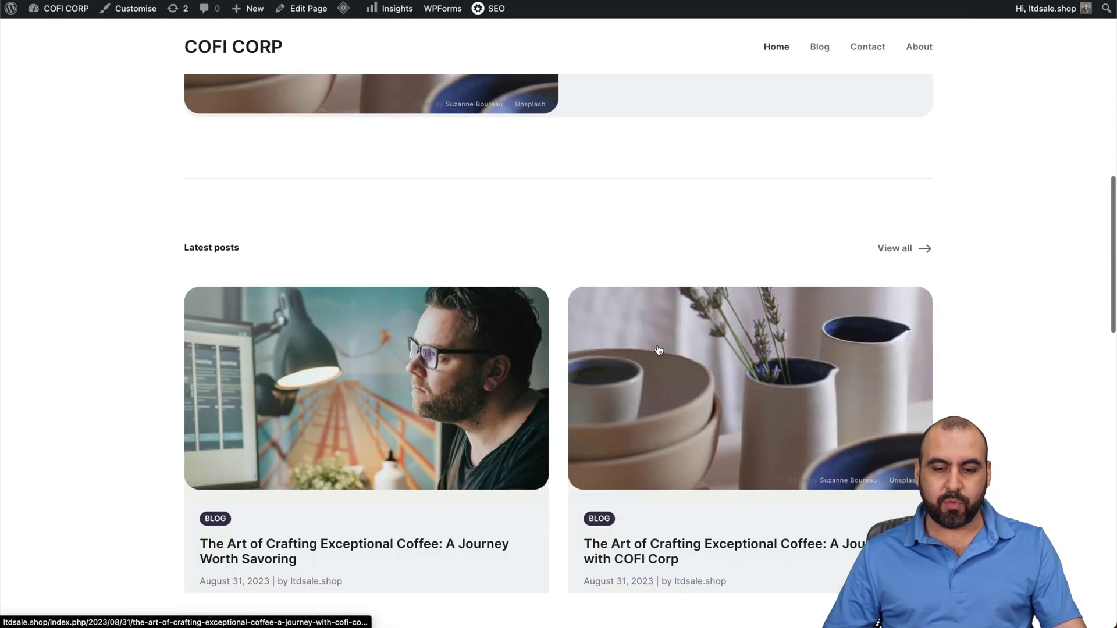
{"action": "scroll", "coordinate": [659, 349], "scroll_direction": "down", "scroll_amount": 2}
{"action": "scroll", "coordinate": [659, 349], "scroll_direction": "down", "scroll_amount": 3}
{"action": "scroll", "coordinate": [659, 349], "scroll_direction": "down", "scroll_amount": 2}
{"action": "scroll", "coordinate": [660, 349], "scroll_direction": "down", "scroll_amount": 3}
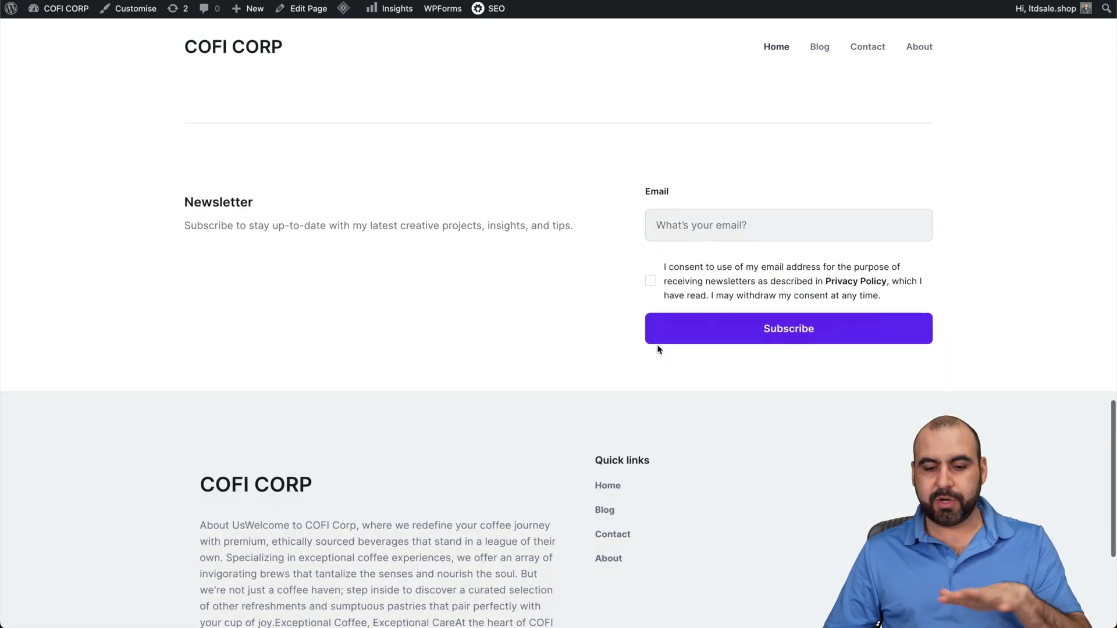
{"action": "scroll", "coordinate": [660, 349], "scroll_direction": "down", "scroll_amount": 1}
{"action": "scroll", "coordinate": [660, 349], "scroll_direction": "down", "scroll_amount": 2}
{"action": "scroll", "coordinate": [659, 350], "scroll_direction": "down", "scroll_amount": 2}
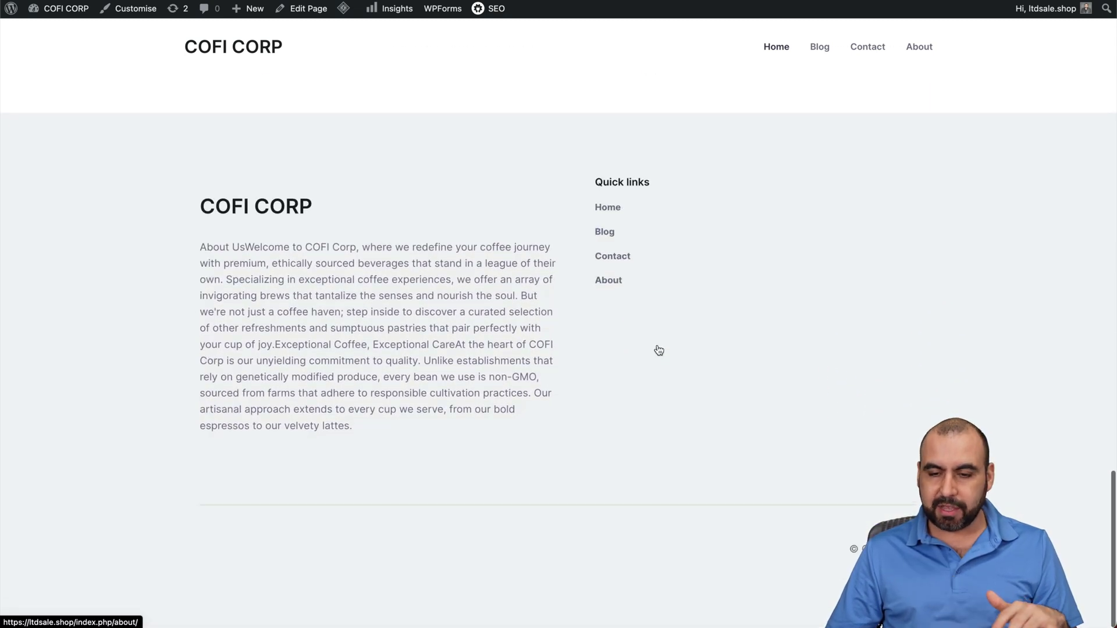
{"action": "scroll", "coordinate": [659, 349], "scroll_direction": "up", "scroll_amount": 20}
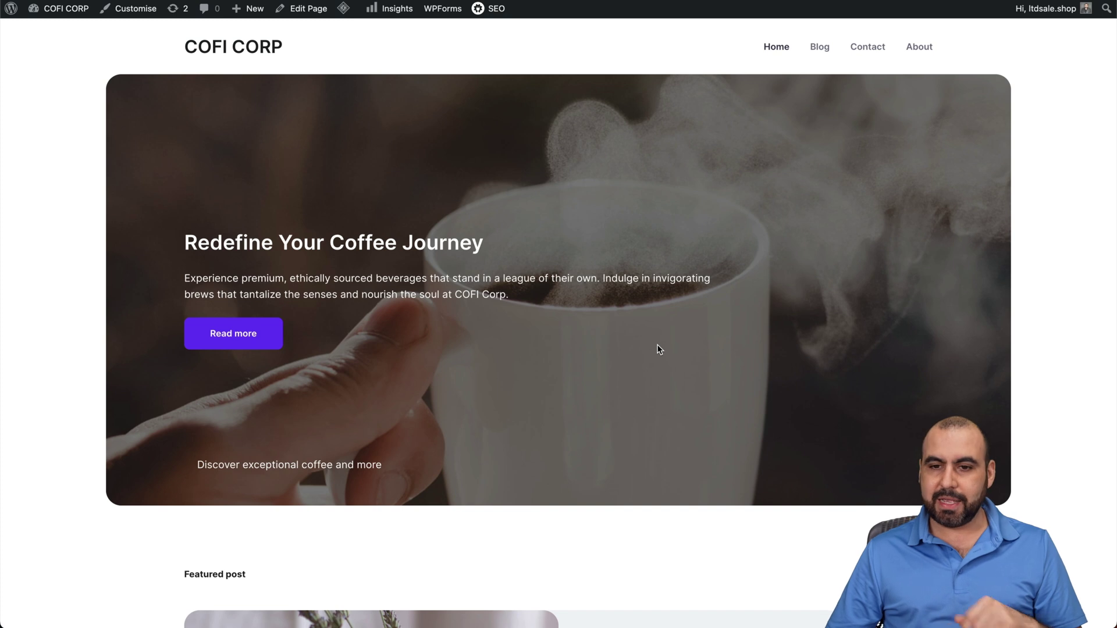
Go to the Blog page listing all posts from the reviewed home page.
{"action": "left_click", "coordinate": [825, 53]}
{"action": "scroll", "coordinate": [764, 302], "scroll_direction": "down", "scroll_amount": 5}
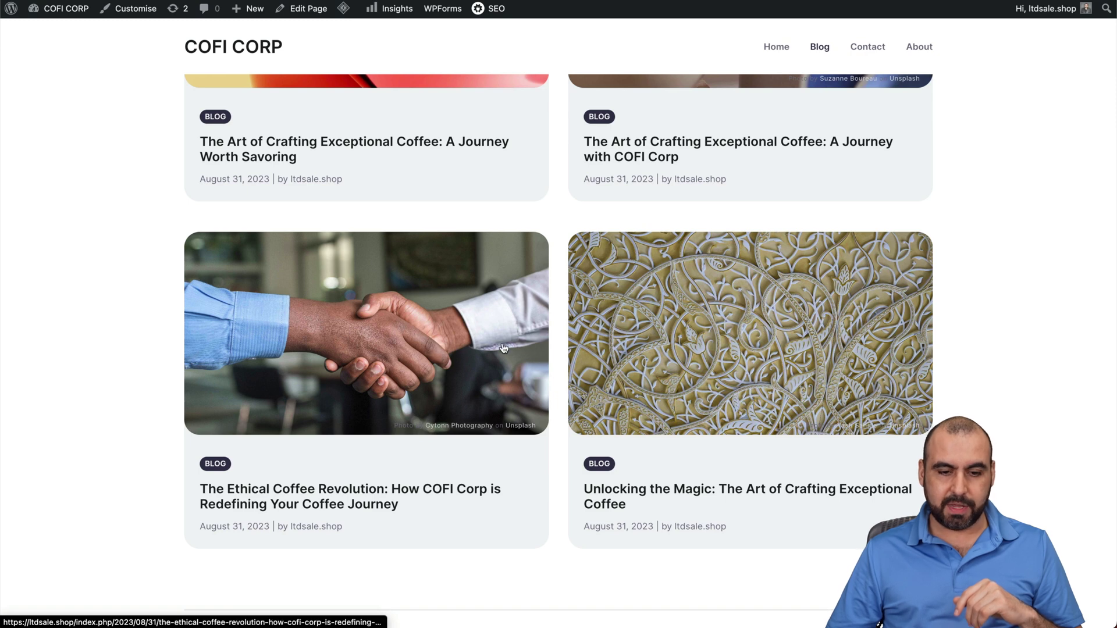
Read The Ethical Coffee Revolution and 10 Coffee Trends posts, return to All blog posts, then head to Contact.
{"action": "left_click", "coordinate": [468, 348]}
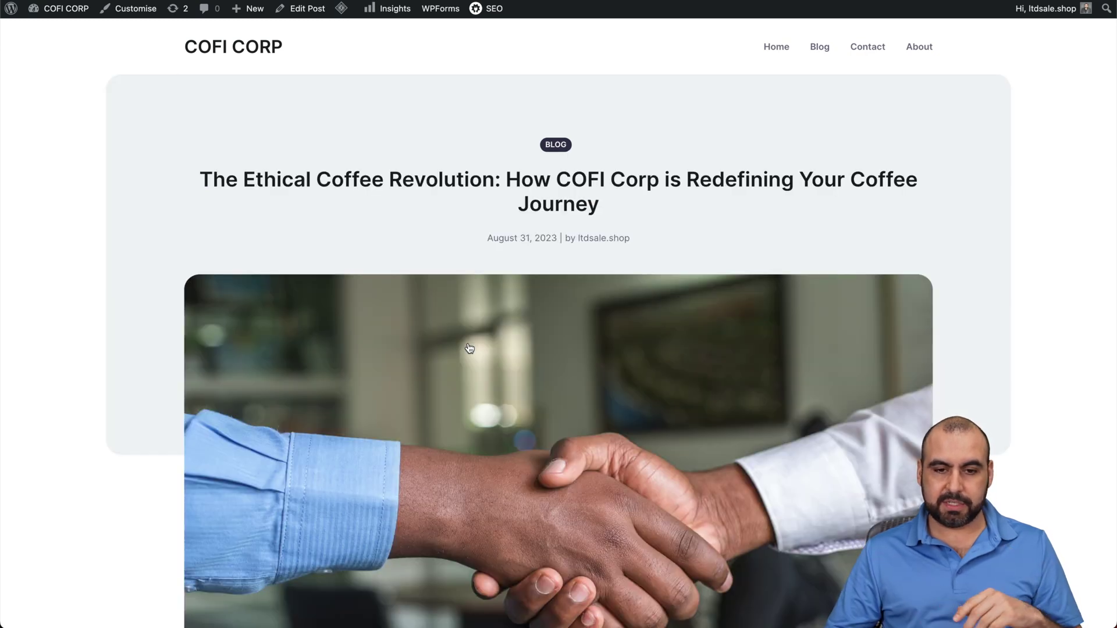
{"action": "scroll", "coordinate": [468, 349], "scroll_direction": "down", "scroll_amount": 10}
{"action": "scroll", "coordinate": [469, 348], "scroll_direction": "down", "scroll_amount": 5}
{"action": "scroll", "coordinate": [469, 348], "scroll_direction": "down", "scroll_amount": 5}
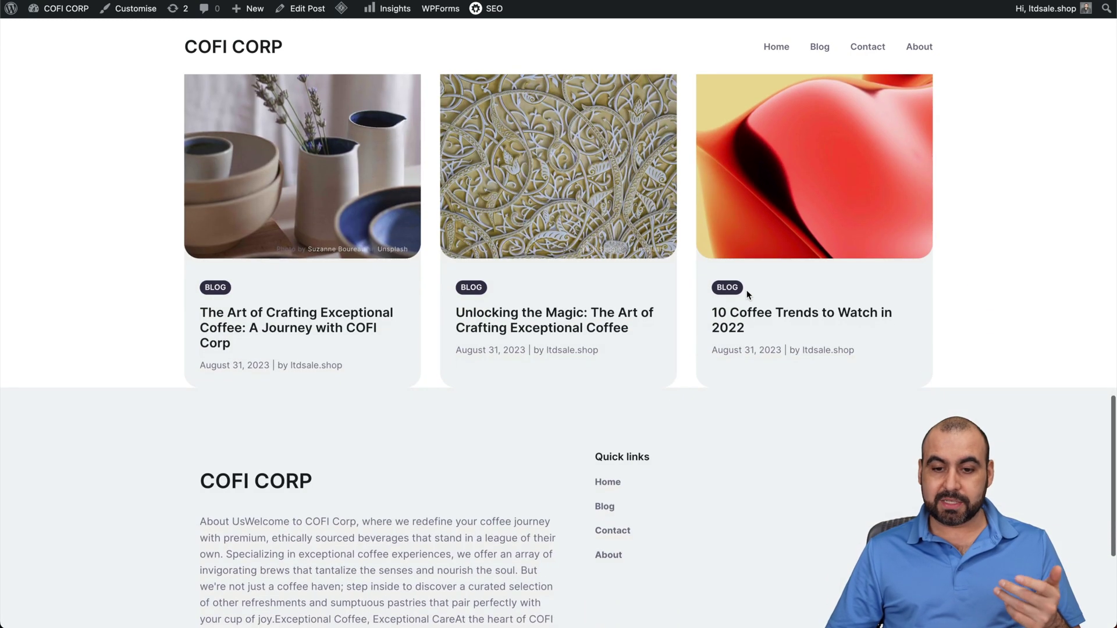
{"action": "left_click", "coordinate": [791, 250]}
{"action": "scroll", "coordinate": [790, 250], "scroll_direction": "down", "scroll_amount": 10}
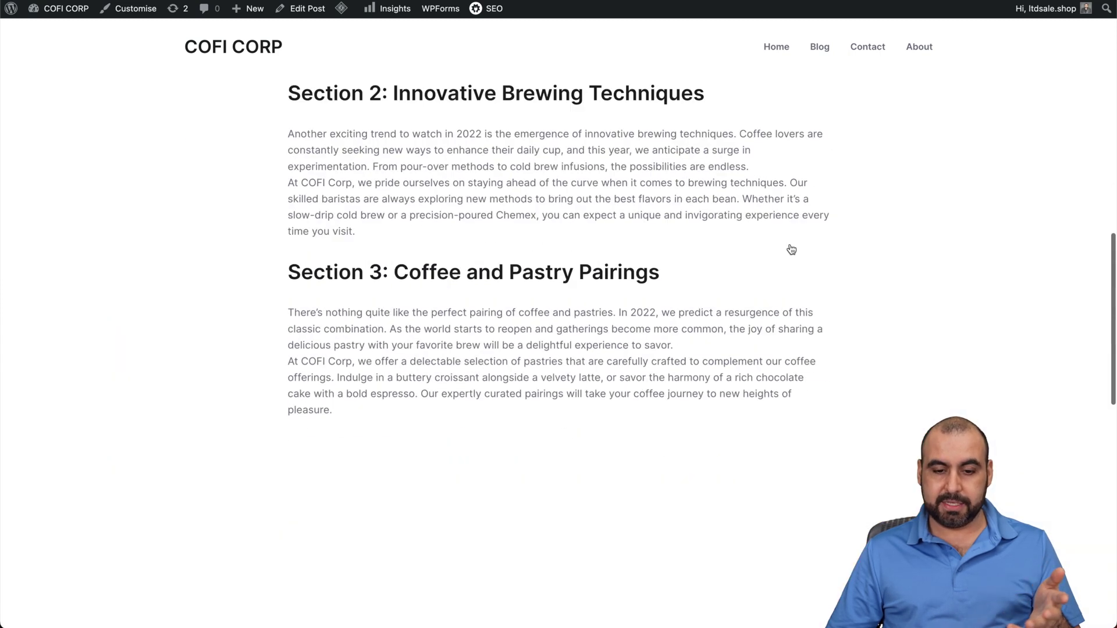
{"action": "scroll", "coordinate": [790, 250], "scroll_direction": "down", "scroll_amount": 10}
{"action": "scroll", "coordinate": [790, 251], "scroll_direction": "down", "scroll_amount": 2}
{"action": "scroll", "coordinate": [791, 250], "scroll_direction": "up", "scroll_amount": 20}
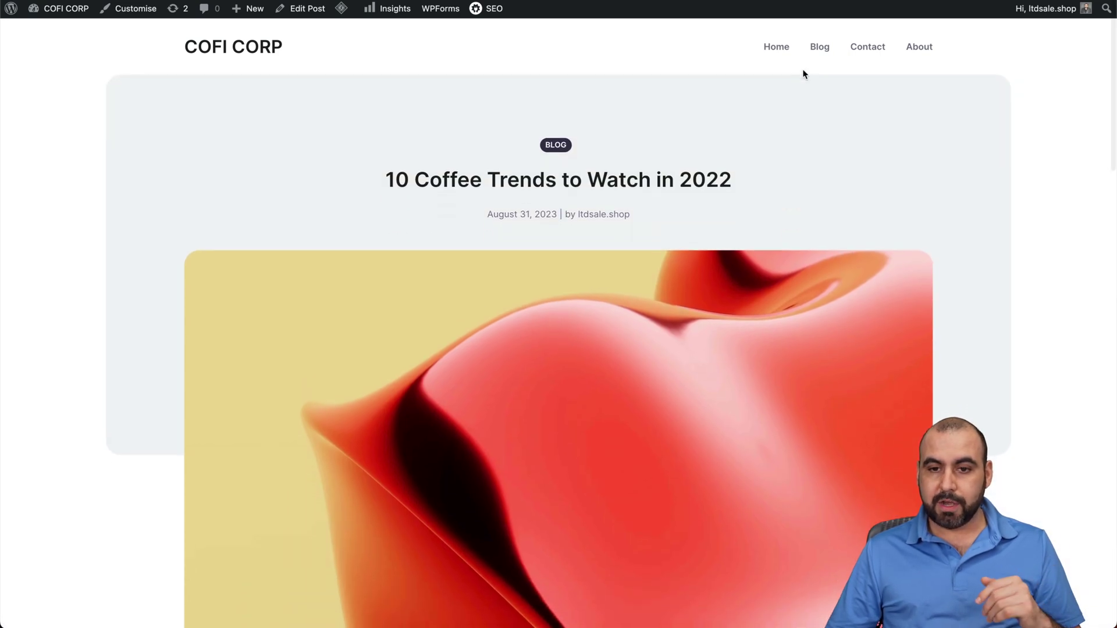
{"action": "left_click", "coordinate": [819, 47]}
{"action": "scroll", "coordinate": [531, 369], "scroll_direction": "down", "scroll_amount": 5}
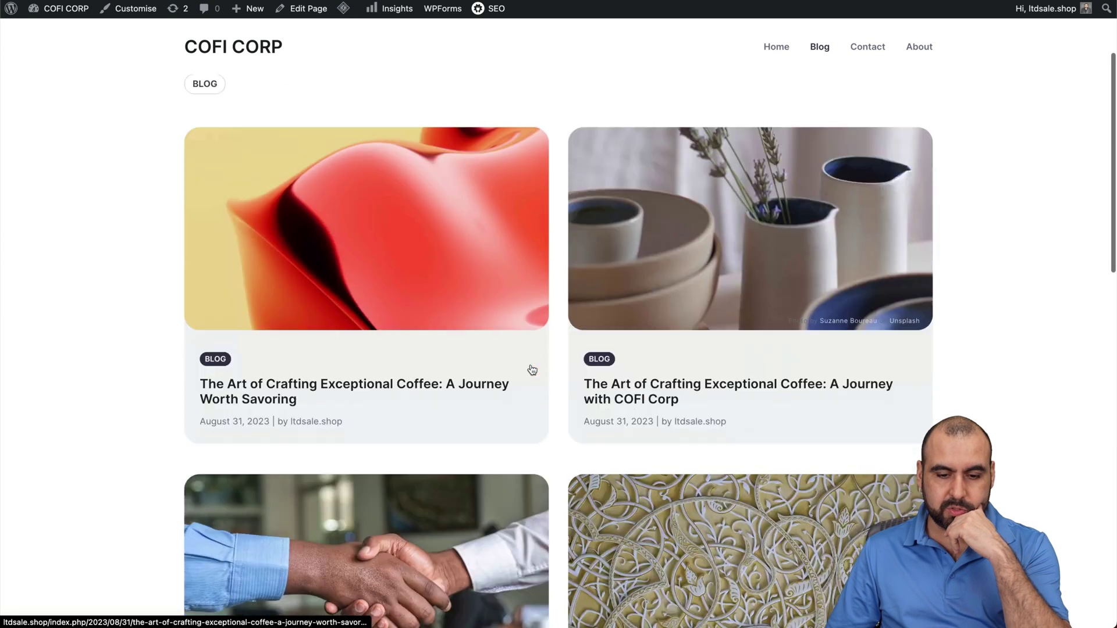
{"action": "scroll", "coordinate": [531, 369], "scroll_direction": "down", "scroll_amount": 3}
{"action": "scroll", "coordinate": [530, 370], "scroll_direction": "up", "scroll_amount": 8}
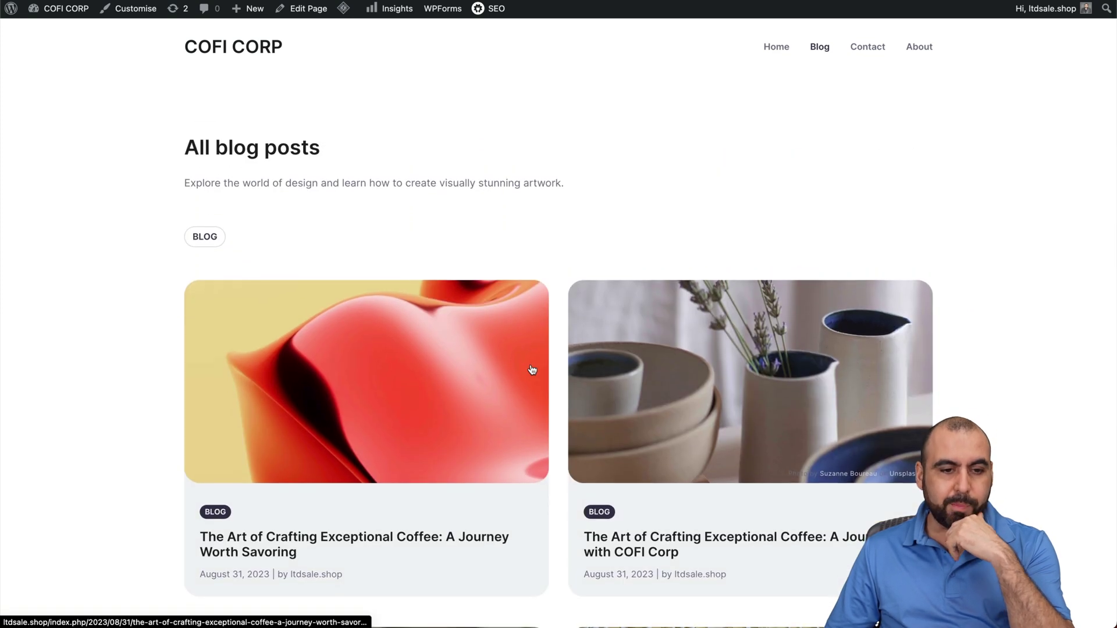
{"action": "left_click", "coordinate": [875, 50]}
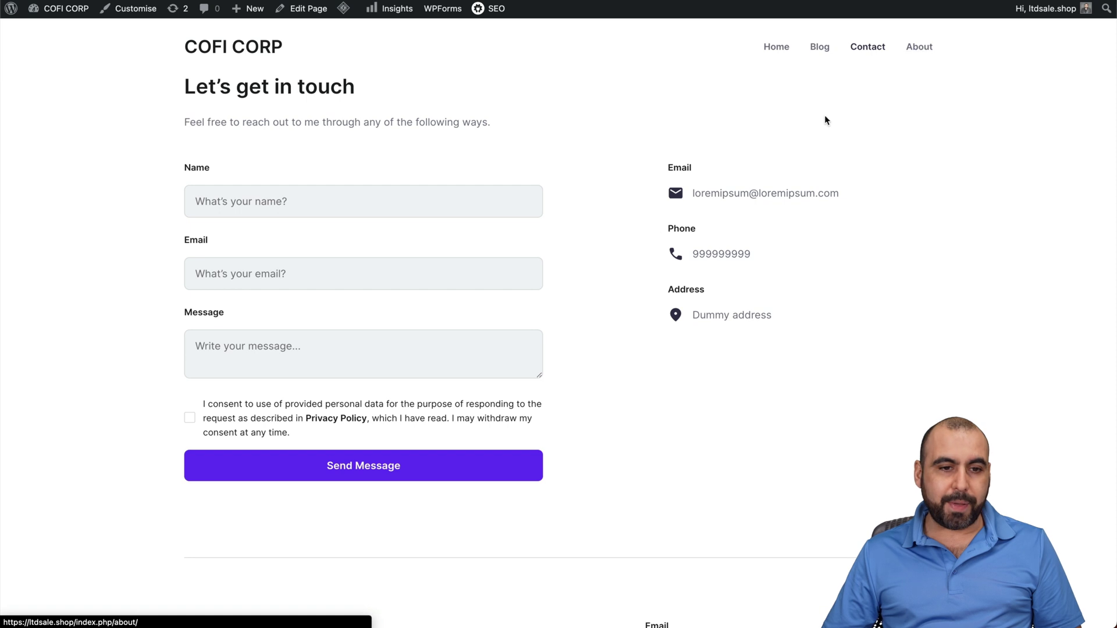
{"action": "scroll", "coordinate": [584, 459], "scroll_direction": "down", "scroll_amount": 2}
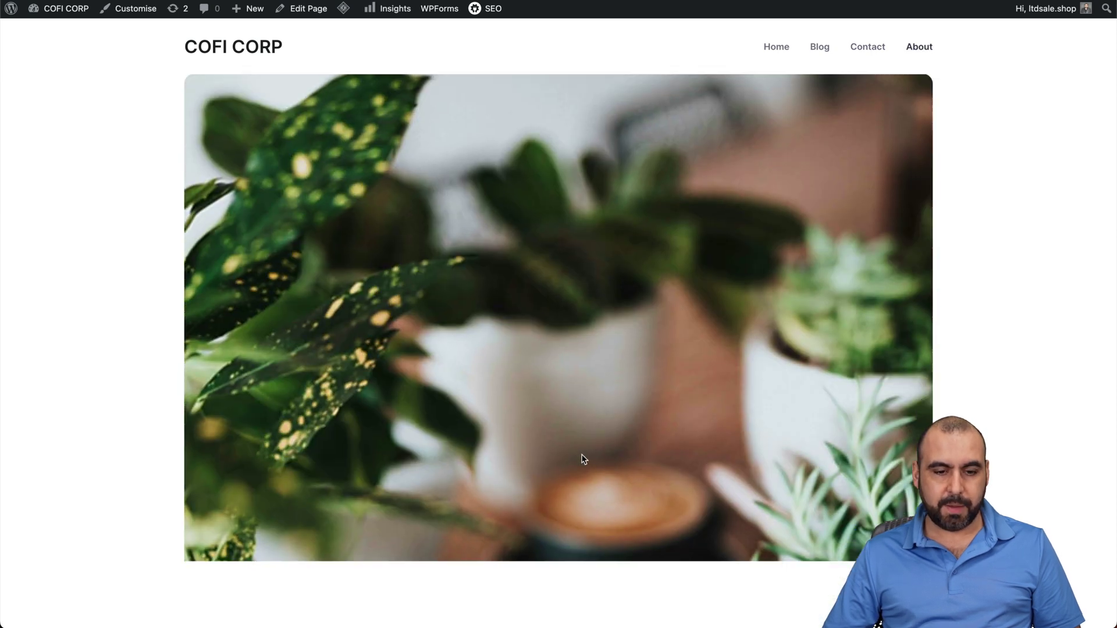
{"action": "scroll", "coordinate": [583, 459], "scroll_direction": "down", "scroll_amount": 5}
{"action": "scroll", "coordinate": [583, 459], "scroll_direction": "down", "scroll_amount": 2}
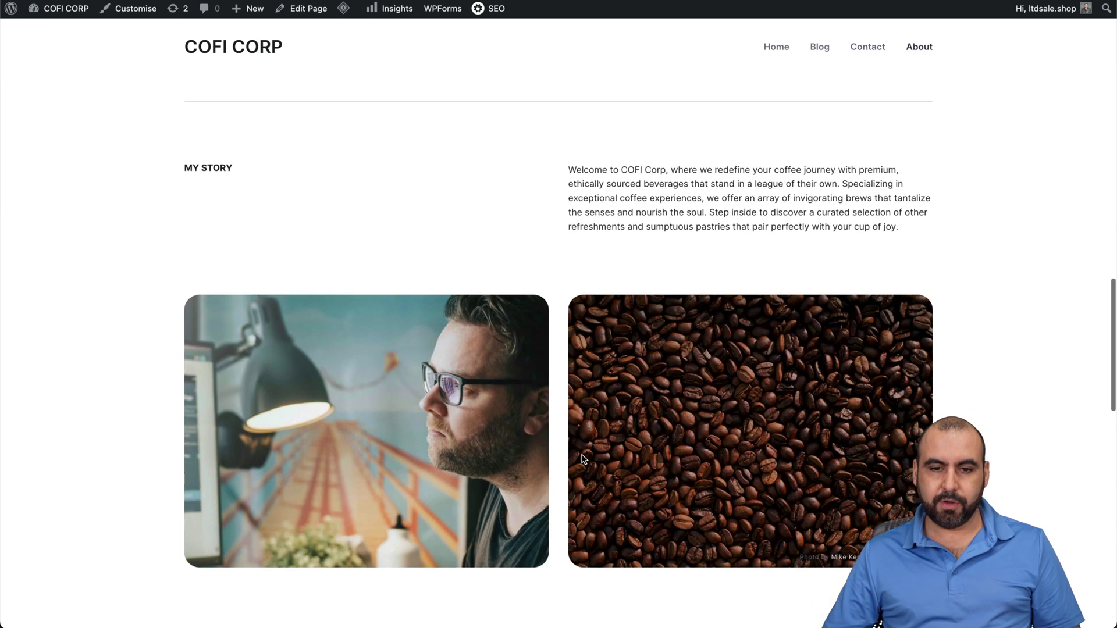
{"action": "scroll", "coordinate": [583, 459], "scroll_direction": "down", "scroll_amount": 3}
{"action": "scroll", "coordinate": [583, 459], "scroll_direction": "down", "scroll_amount": 3}
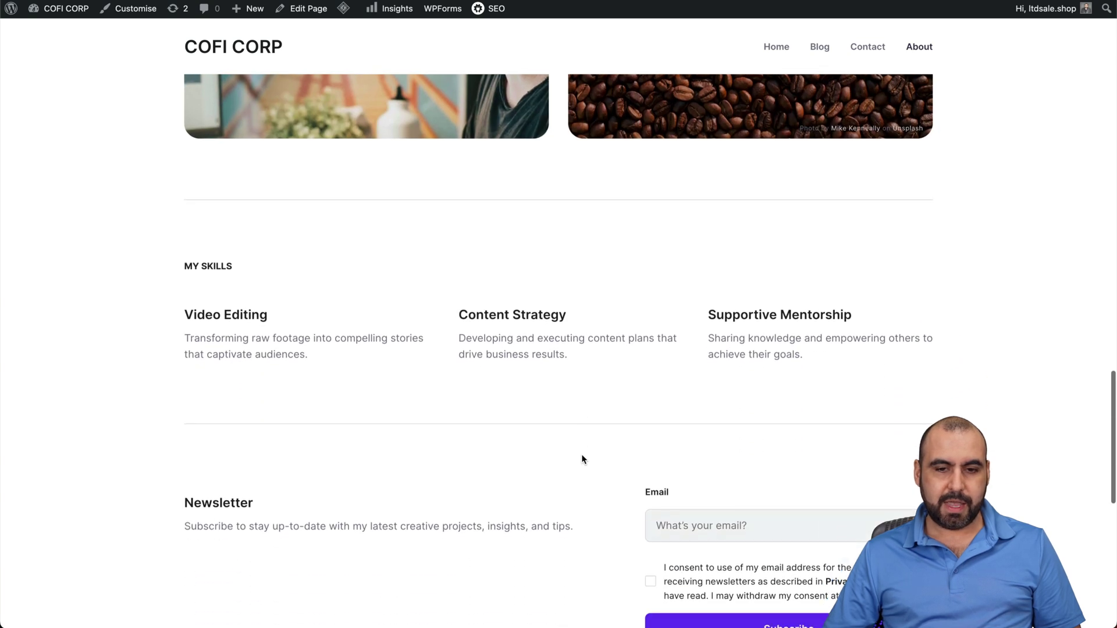
{"action": "scroll", "coordinate": [582, 459], "scroll_direction": "up", "scroll_amount": 2}
{"action": "scroll", "coordinate": [602, 444], "scroll_direction": "down", "scroll_amount": 3}
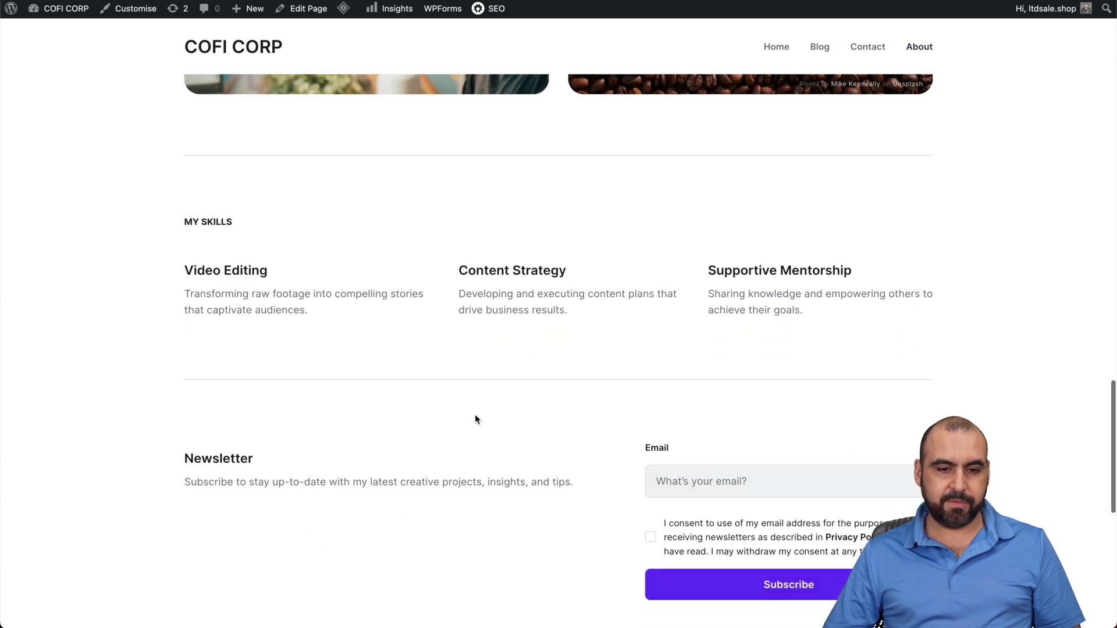
{"action": "scroll", "coordinate": [475, 420], "scroll_direction": "down", "scroll_amount": 3}
{"action": "scroll", "coordinate": [475, 420], "scroll_direction": "down", "scroll_amount": 4}
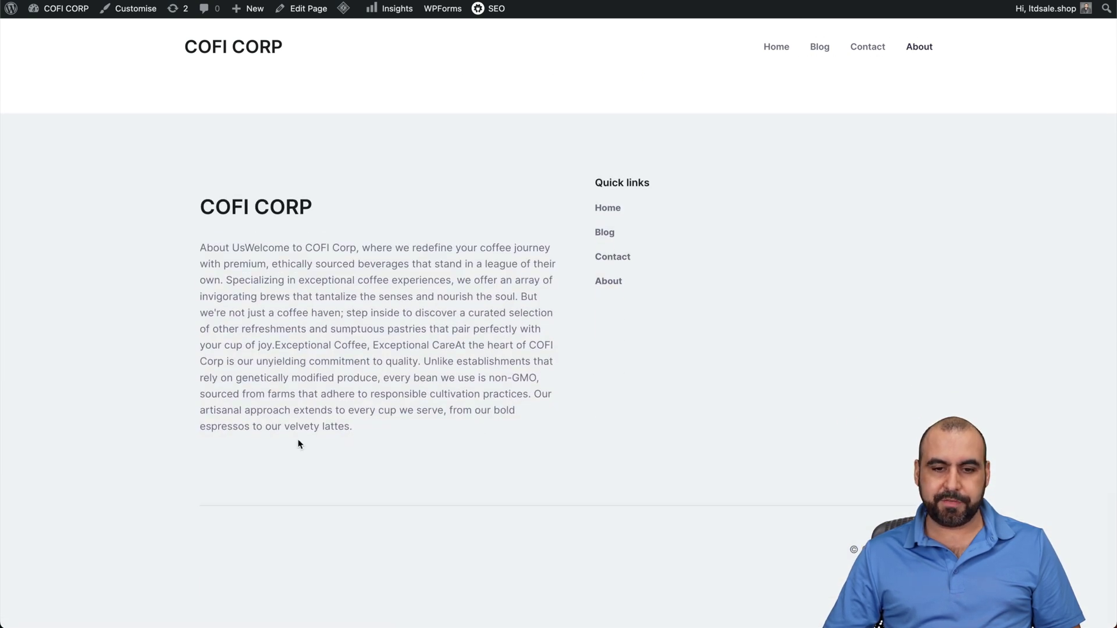
{"action": "scroll", "coordinate": [299, 445], "scroll_direction": "up", "scroll_amount": 10}
{"action": "scroll", "coordinate": [299, 444], "scroll_direction": "up", "scroll_amount": 5}
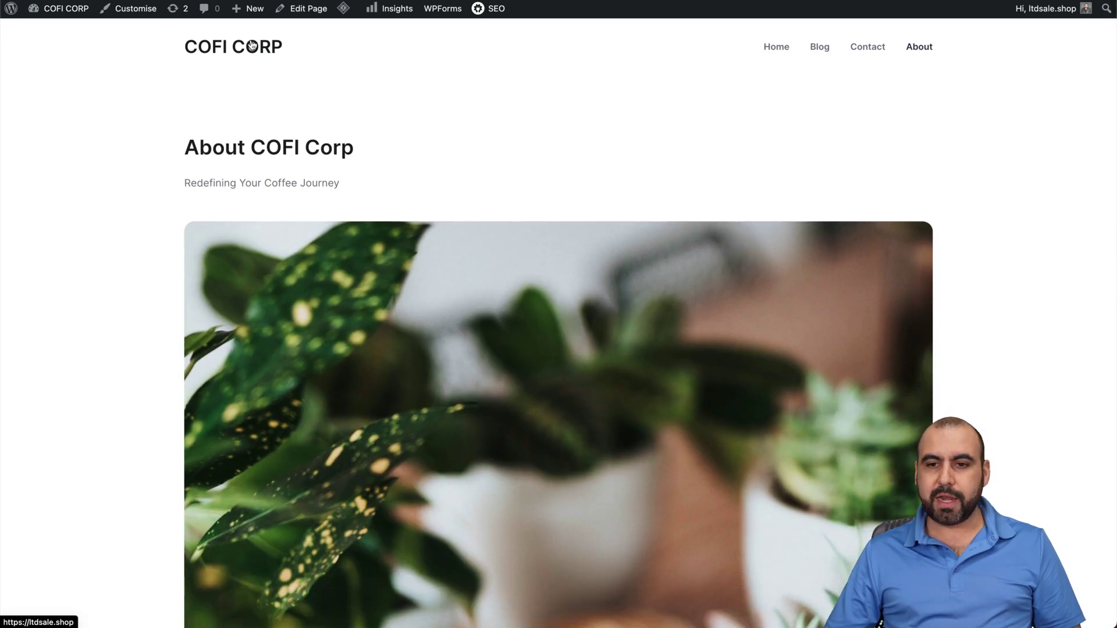
Return to the COFI CORP home page after reviewing the Contact and About pages.
{"action": "left_click", "coordinate": [252, 46]}
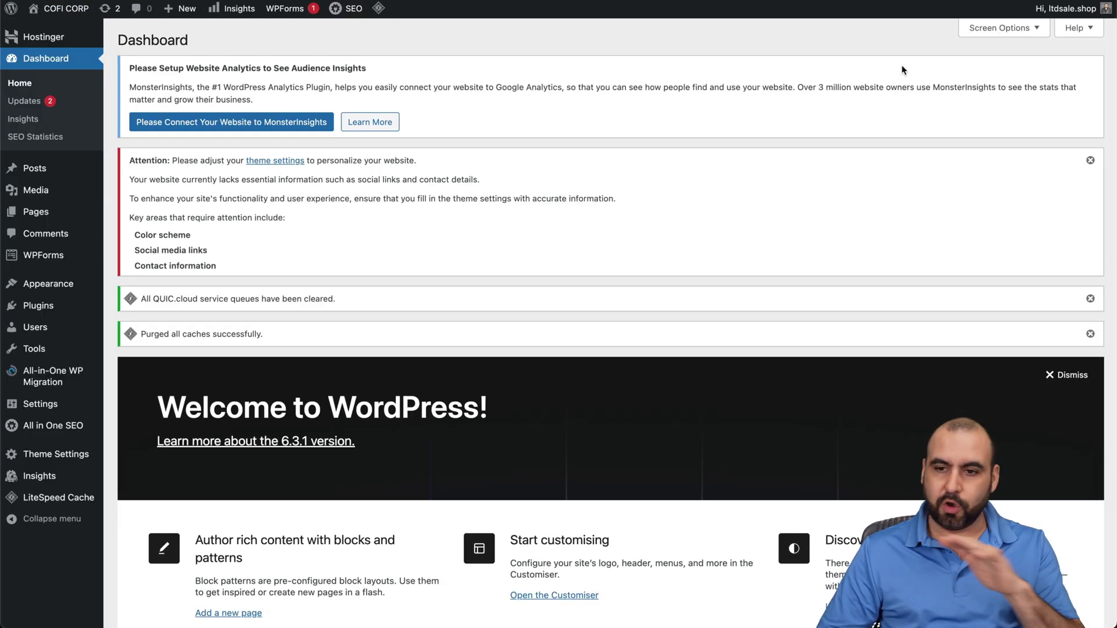
Dismiss the theme settings and QUIC.cloud notices and the Welcome to WordPress panel.
{"action": "left_click", "coordinate": [1090, 163]}
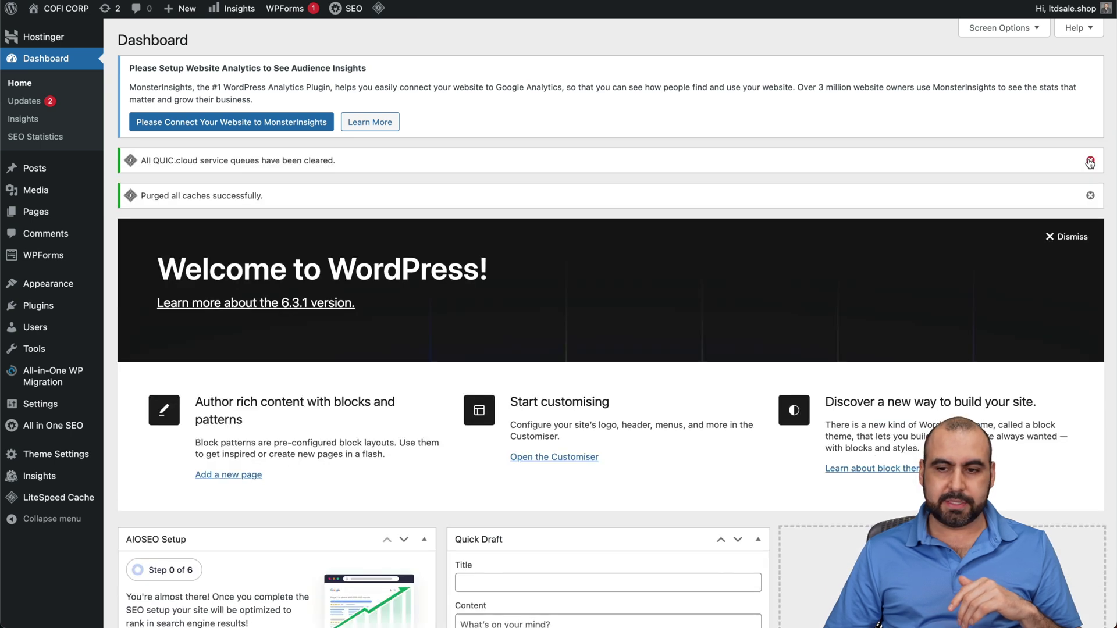
{"action": "left_click", "coordinate": [1089, 161]}
{"action": "left_click", "coordinate": [1071, 165]}
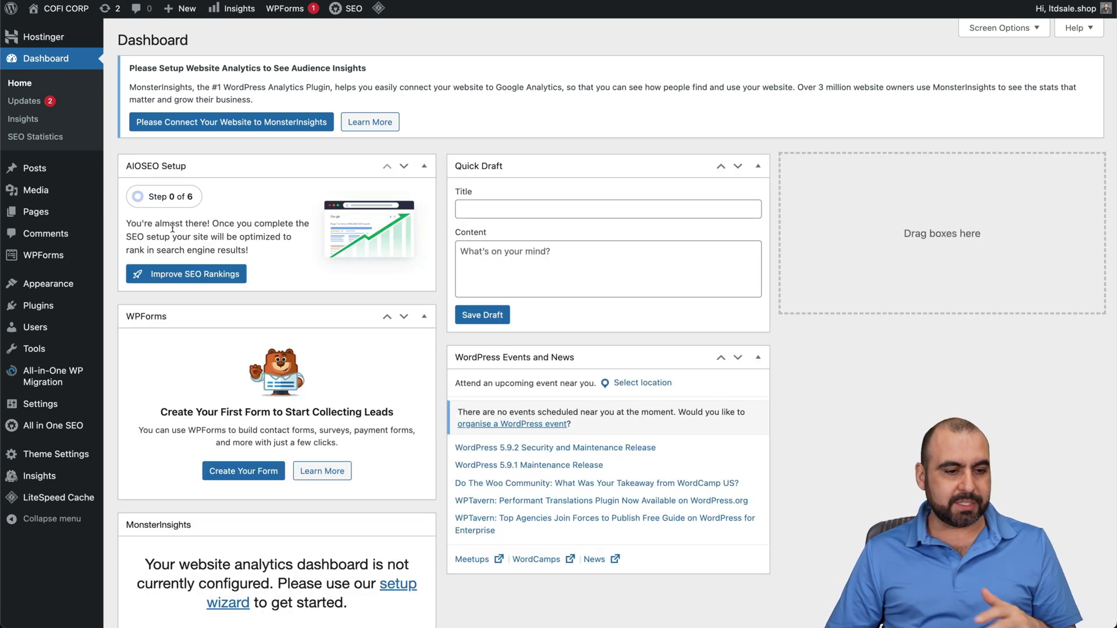
Show the installed plugins list, then Hostinger's admin page inside WordPress.
{"action": "left_click", "coordinate": [39, 305]}
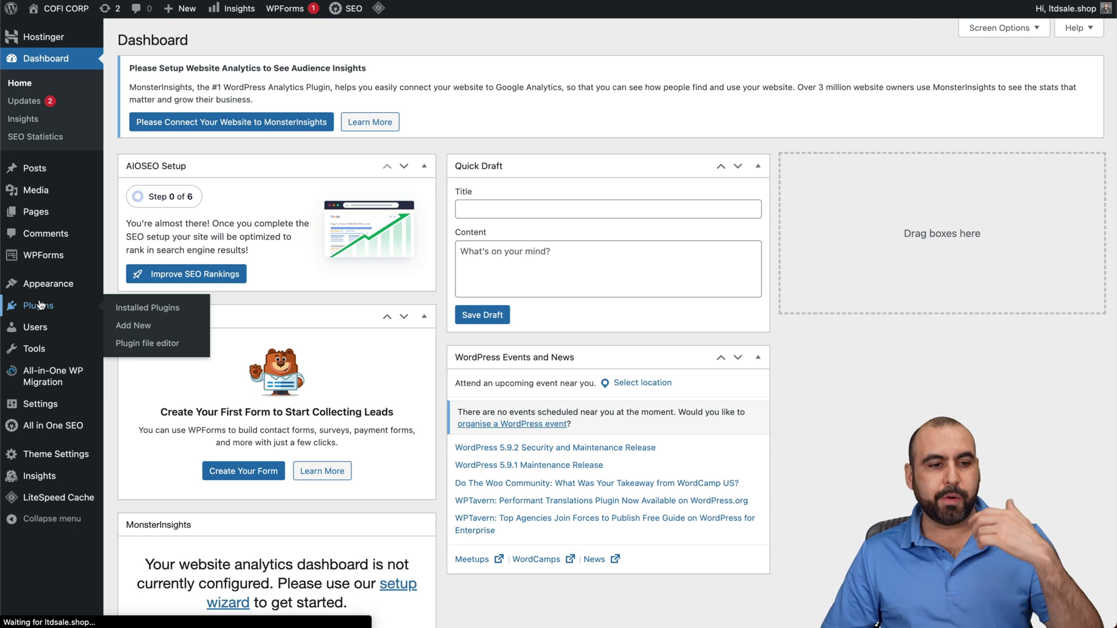
{"action": "scroll", "coordinate": [247, 488], "scroll_direction": "down", "scroll_amount": 5}
{"action": "scroll", "coordinate": [247, 488], "scroll_direction": "up", "scroll_amount": 5}
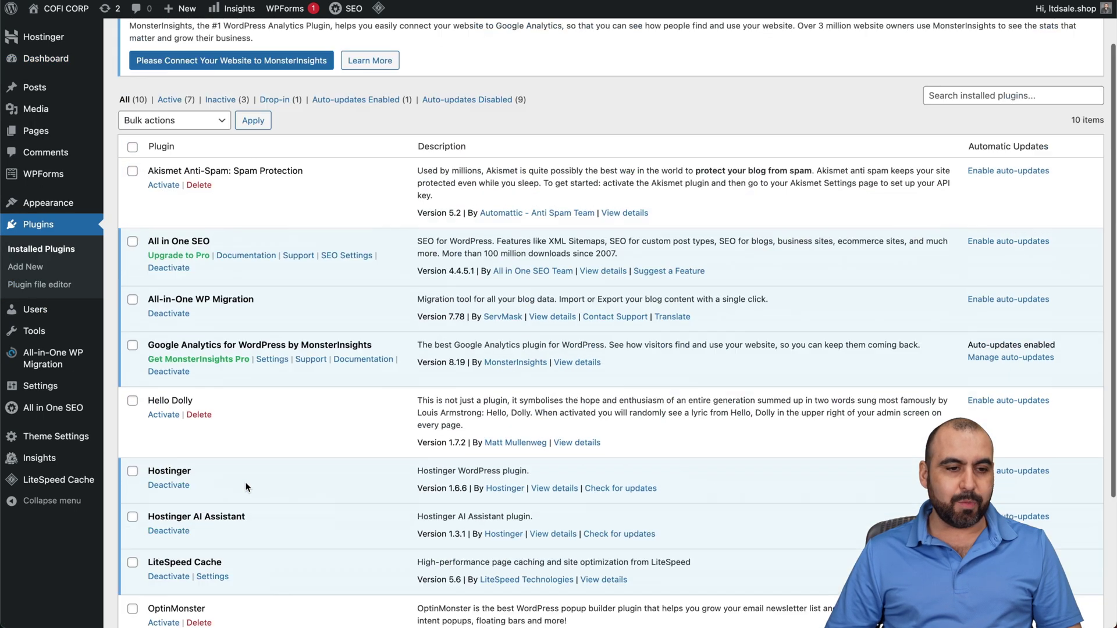
{"action": "scroll", "coordinate": [85, 417], "scroll_direction": "down", "scroll_amount": 5}
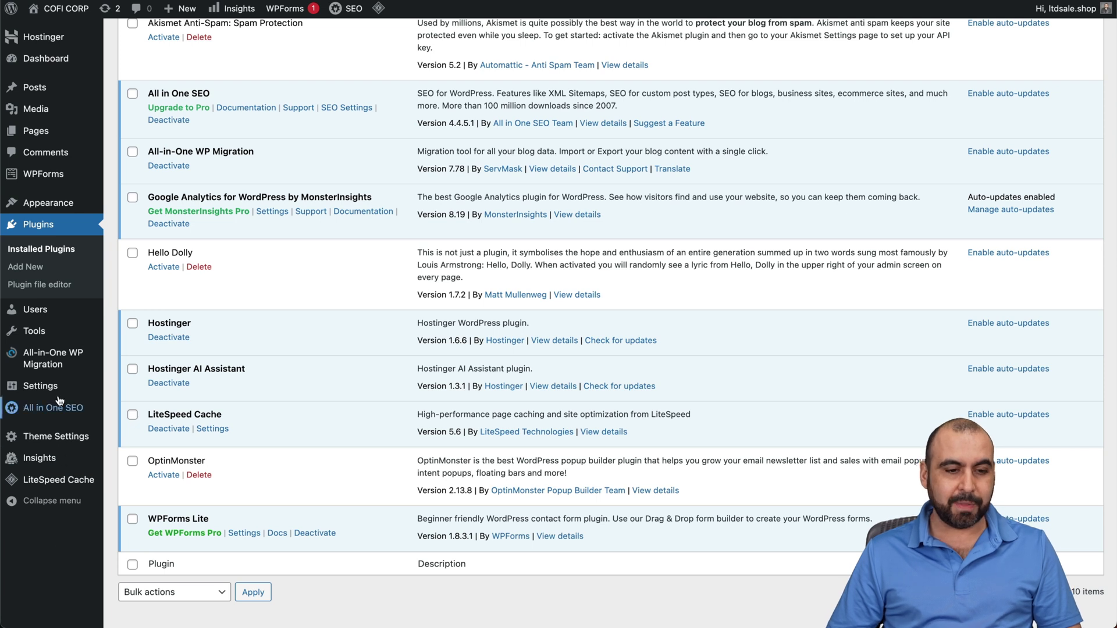
{"action": "scroll", "coordinate": [53, 254], "scroll_direction": "up", "scroll_amount": 5}
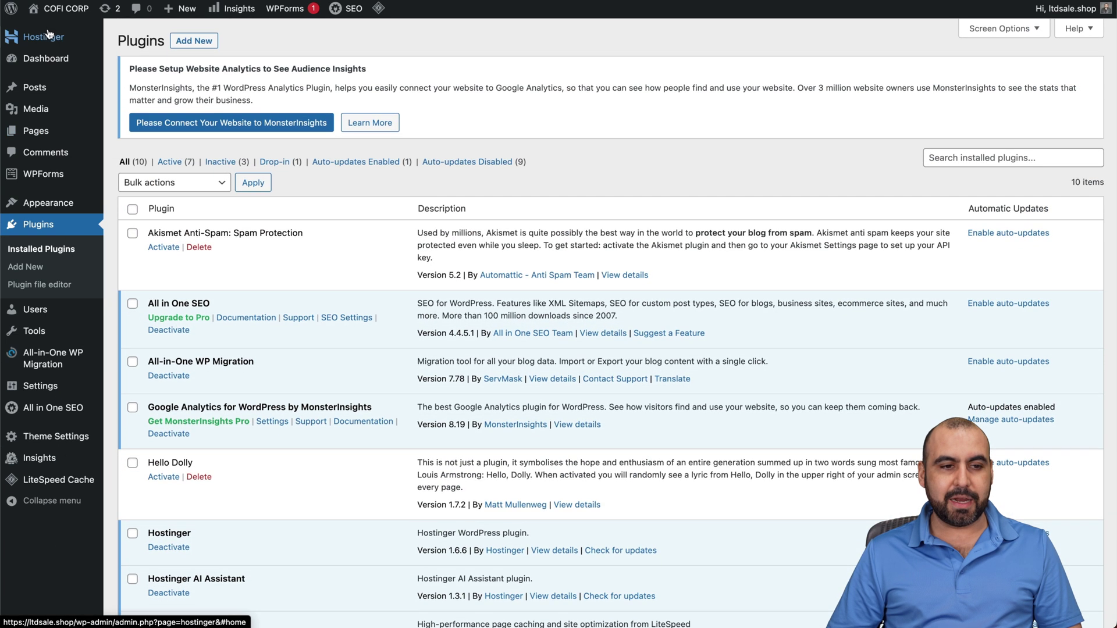
{"action": "left_click", "coordinate": [48, 35]}
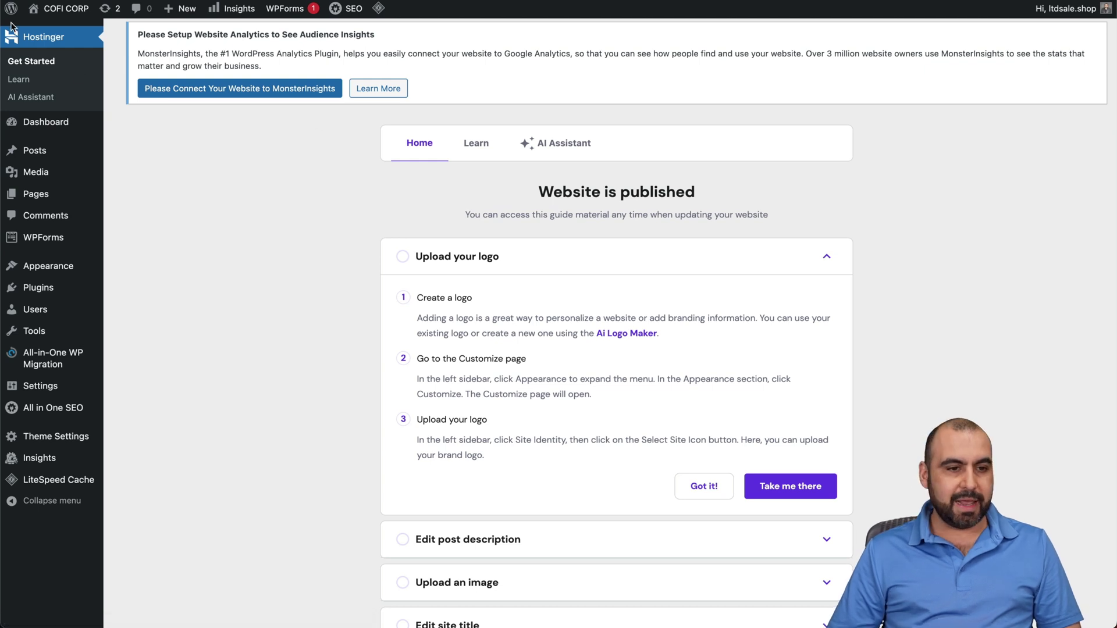
Switch to the AI Assistant tab showing the Create Your Content with AI form.
{"action": "left_click", "coordinate": [553, 149]}
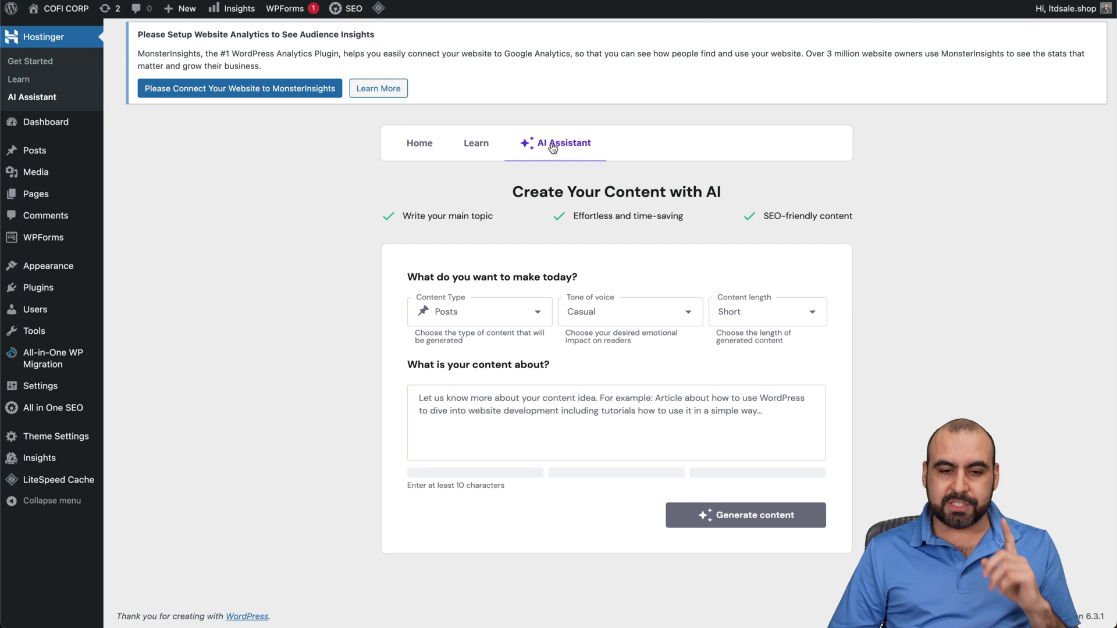